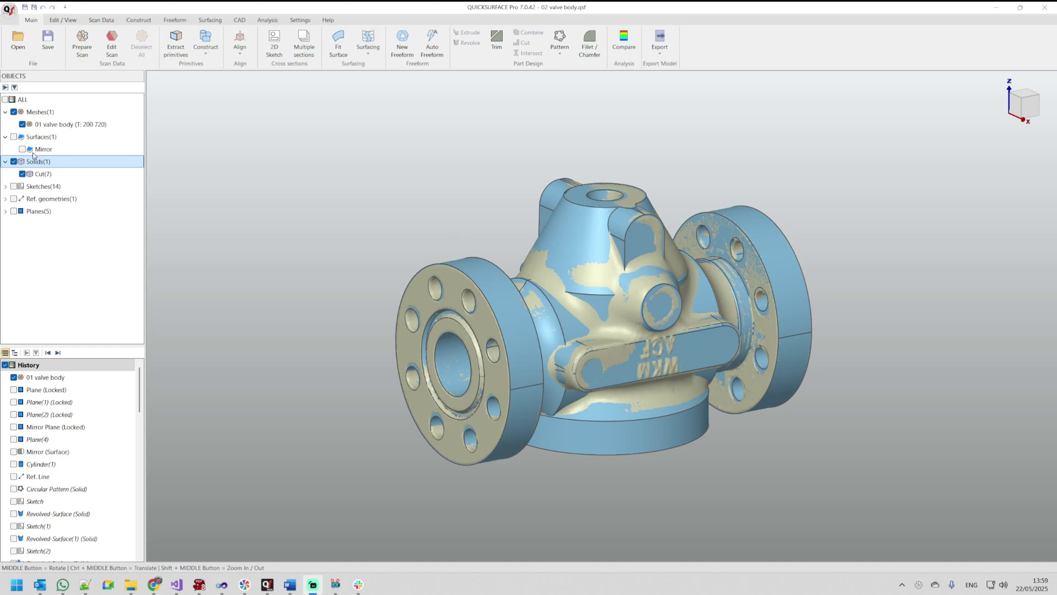
Step: Toggle the CAD solid's visibility and briefly view the scan-versus-CAD deviation map
click(14, 161)
click(14, 161)
click(13, 113)
click(13, 113)
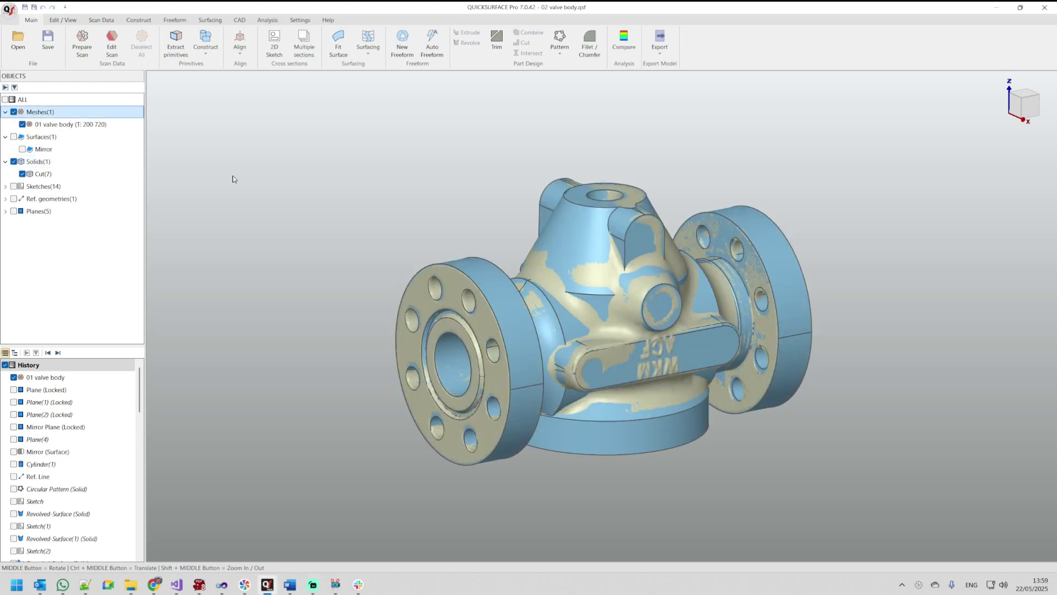
click(624, 41)
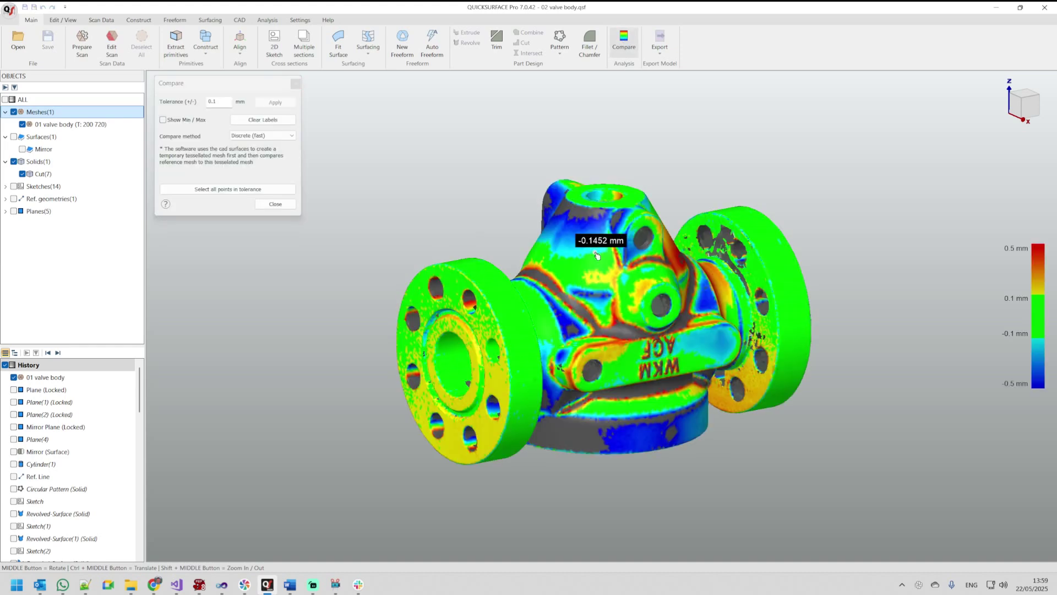
click(281, 204)
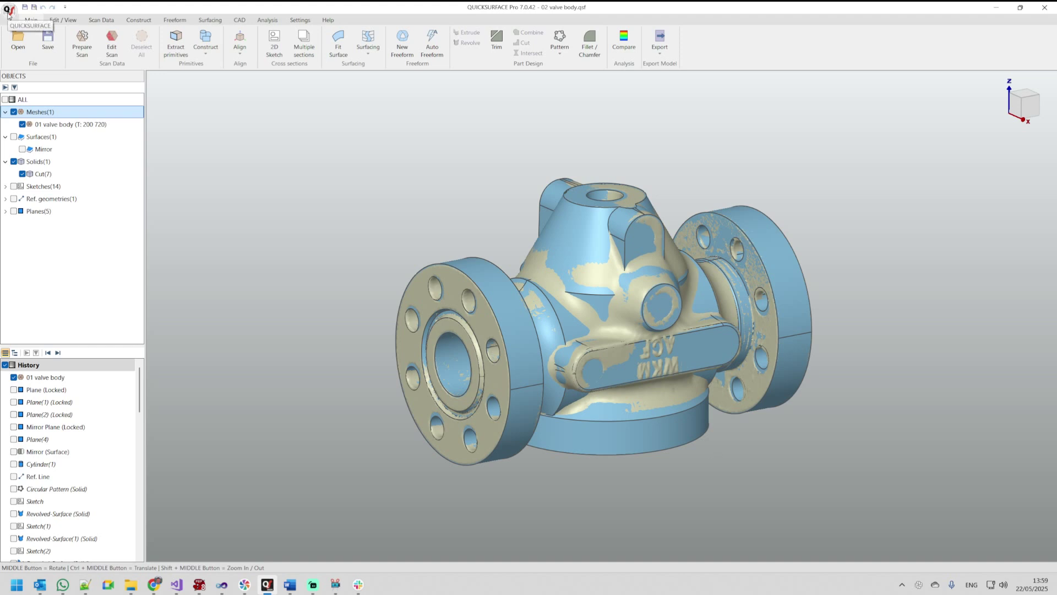
Step: Start a new empty project, discarding unsaved changes to the previous valve project
click(8, 14)
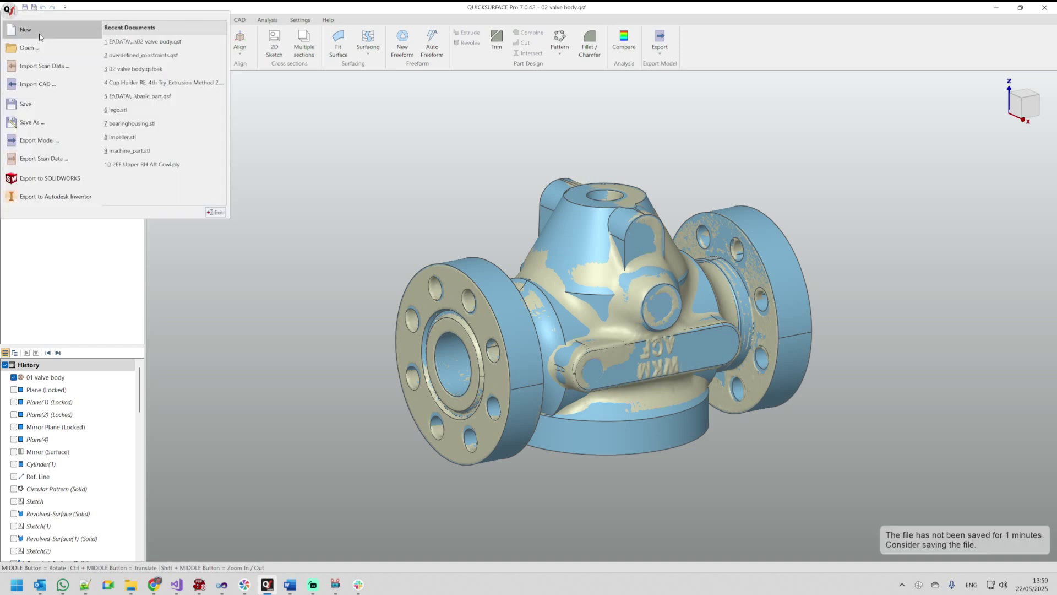
click(22, 33)
click(529, 314)
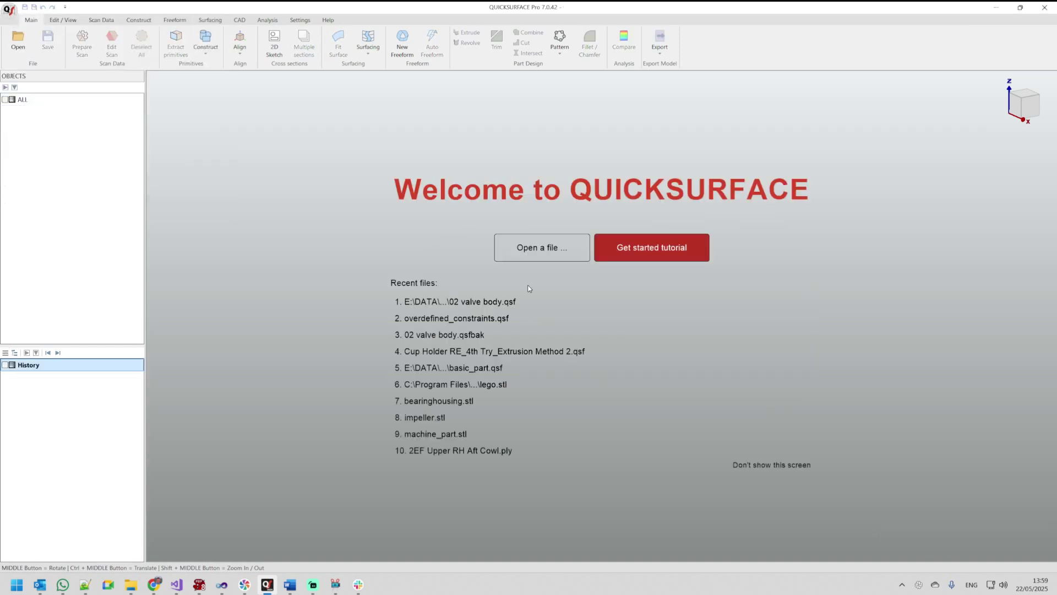
Step: Import the valve body.stp CAD file and orbit to show more of its top
click(8, 11)
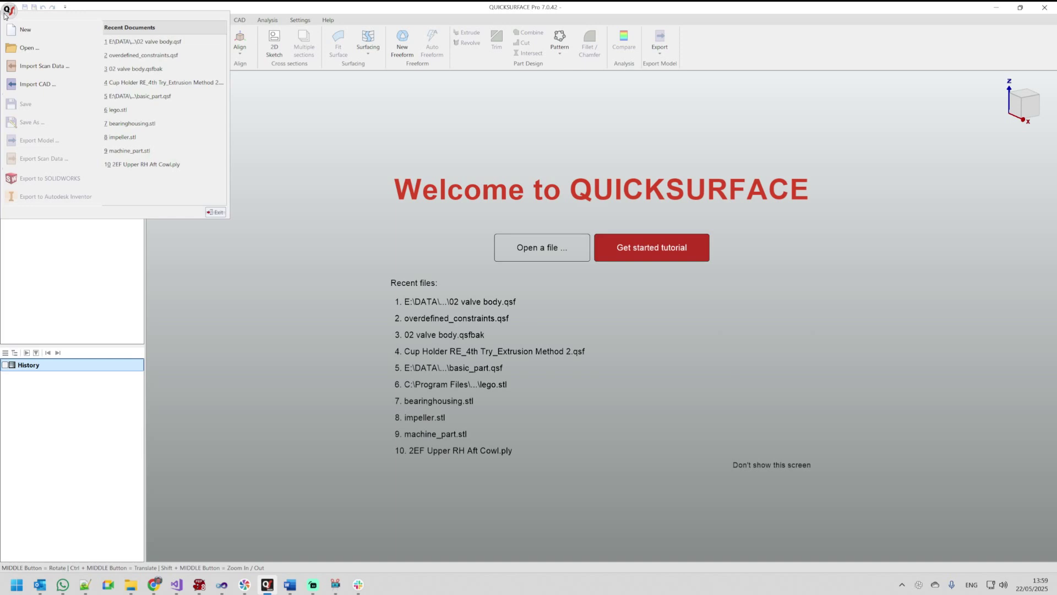
click(29, 87)
double_click(584, 230)
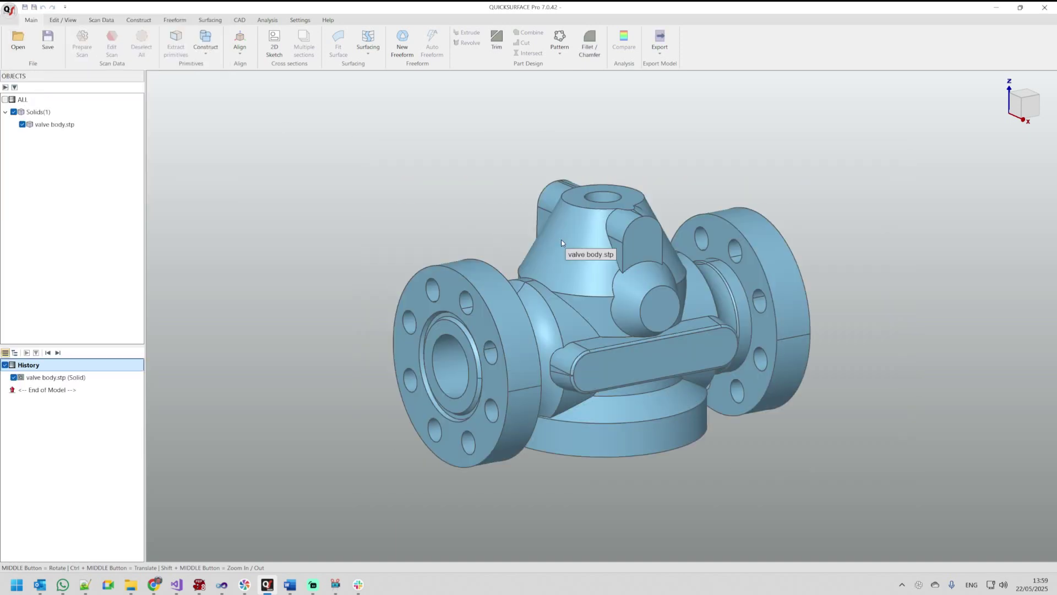
mouse_move(650, 168)
middle_down()
mouse_move(677, 272)
mouse_move(688, 167)
mouse_move(679, 165)
middle_up()
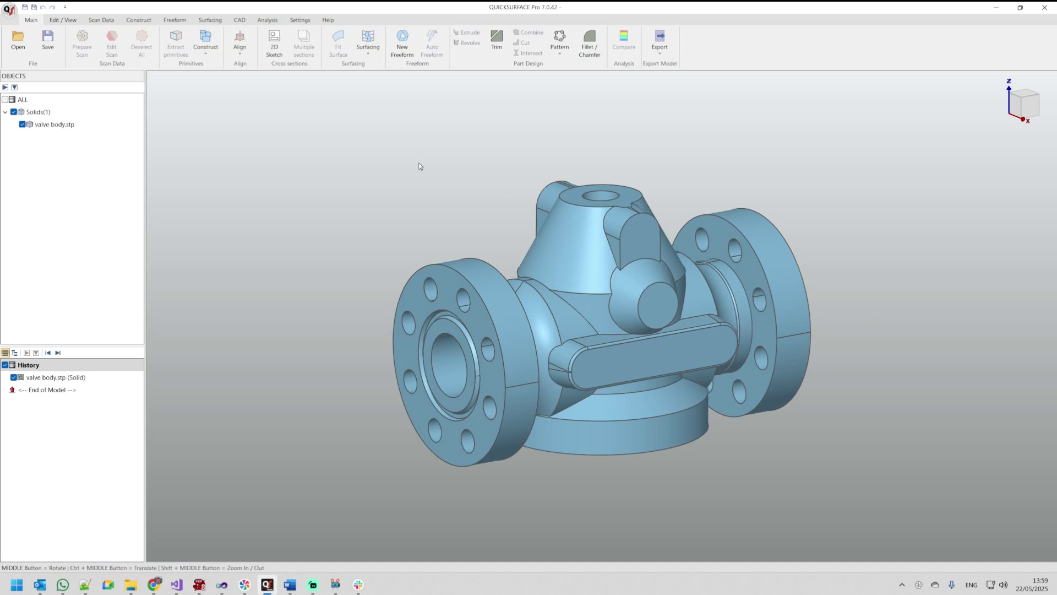
click(8, 12)
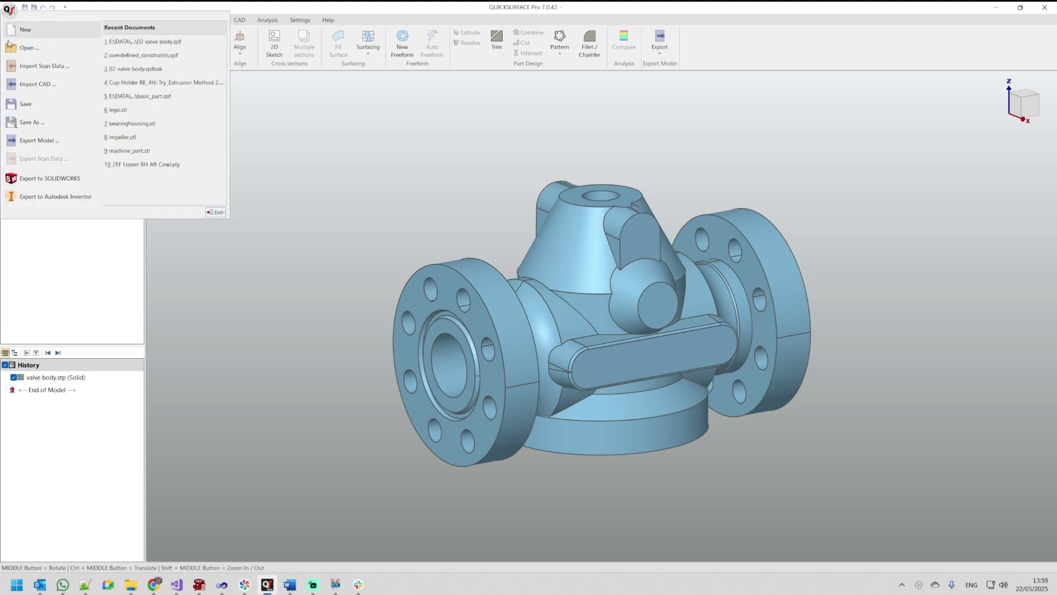
Step: Import the valve.stl scan in millimetres and orbit to view it beside the solid
click(33, 66)
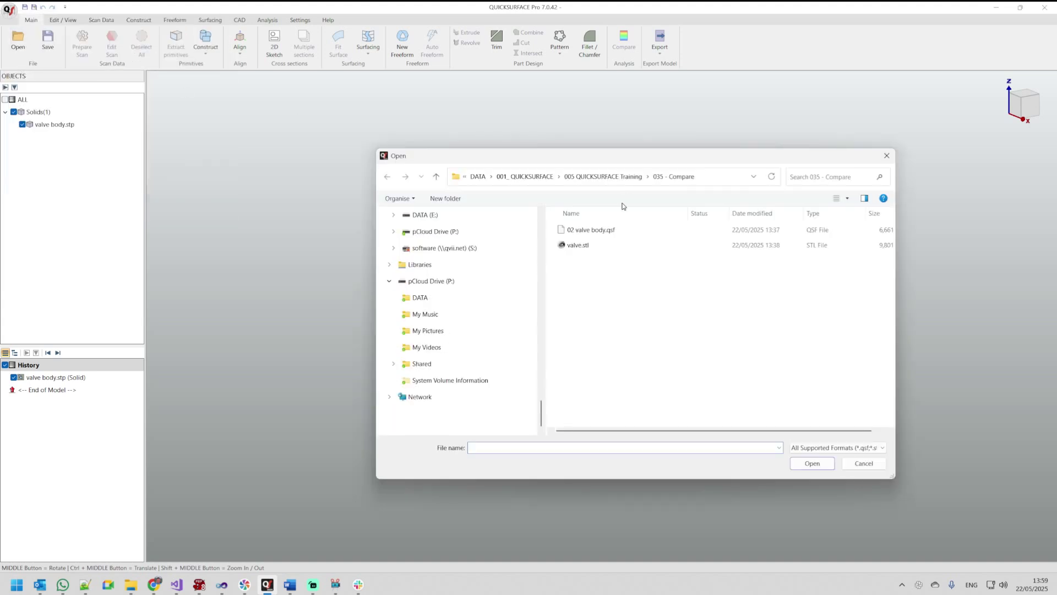
double_click(574, 245)
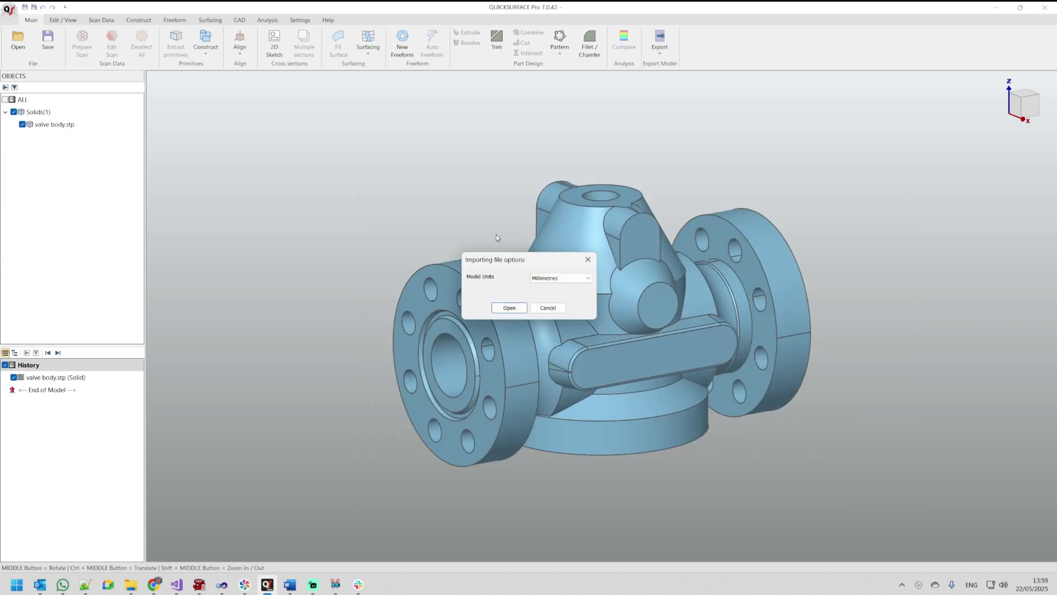
click(509, 307)
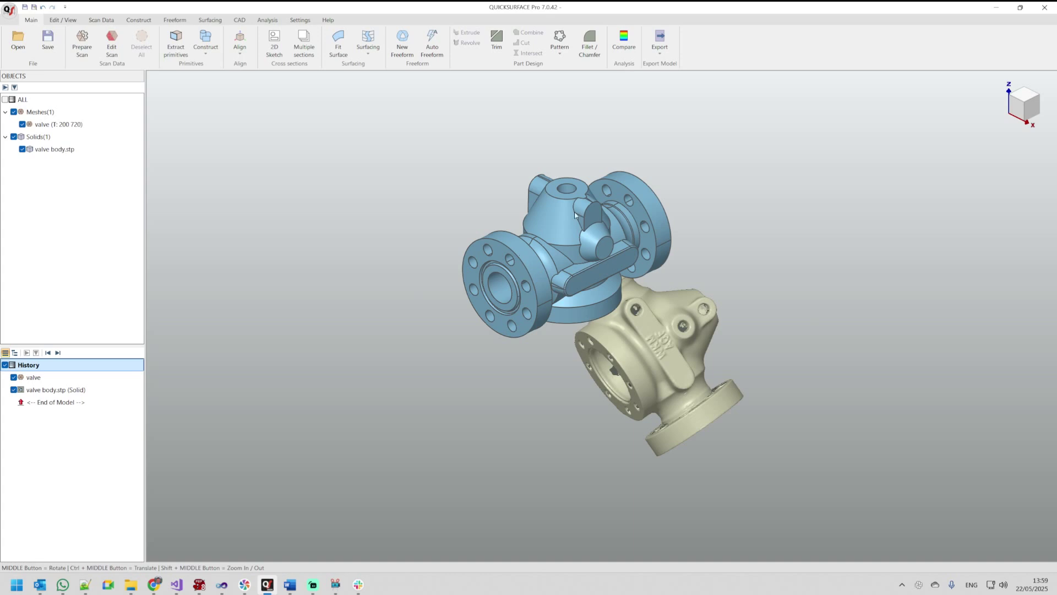
scroll(626, 254, up, 3)
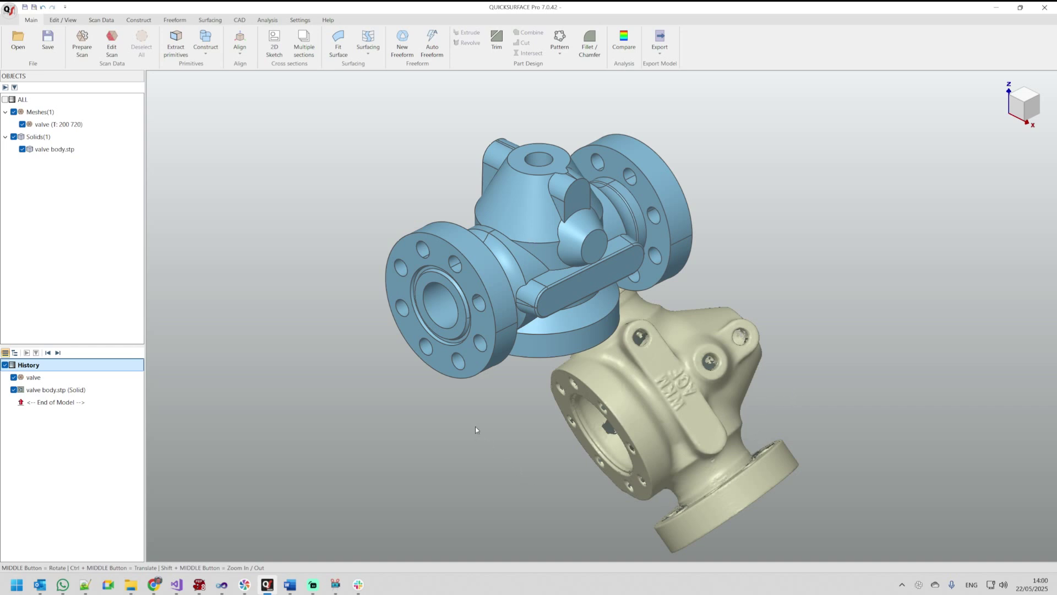
mouse_move(421, 421)
middle_down()
mouse_move(333, 342)
mouse_move(314, 340)
middle_up()
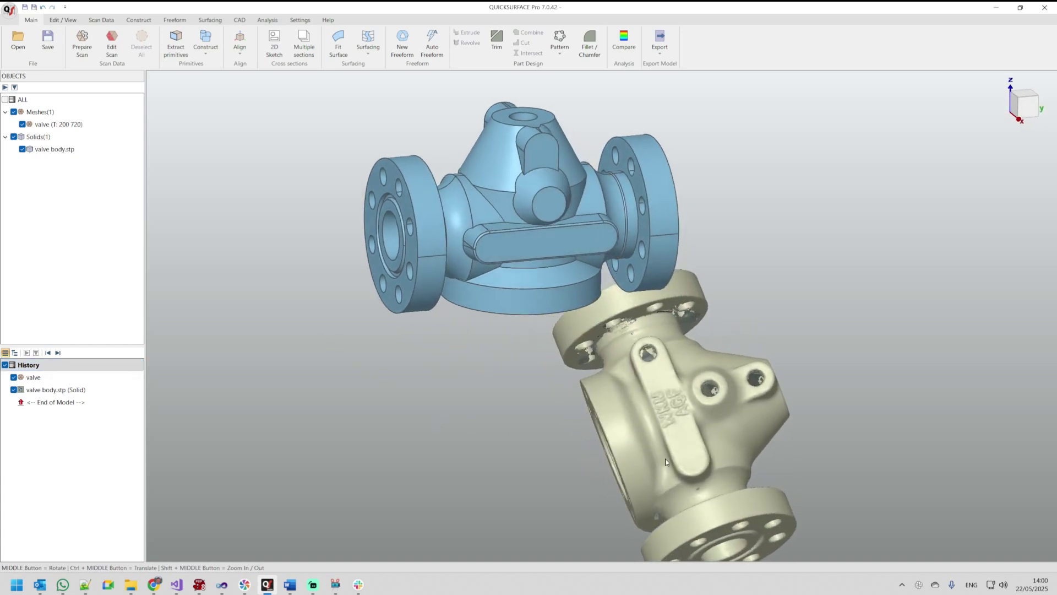
Step: Use interactive alignment to move the scan up beside the CAD and rotate it upright to match
click(240, 49)
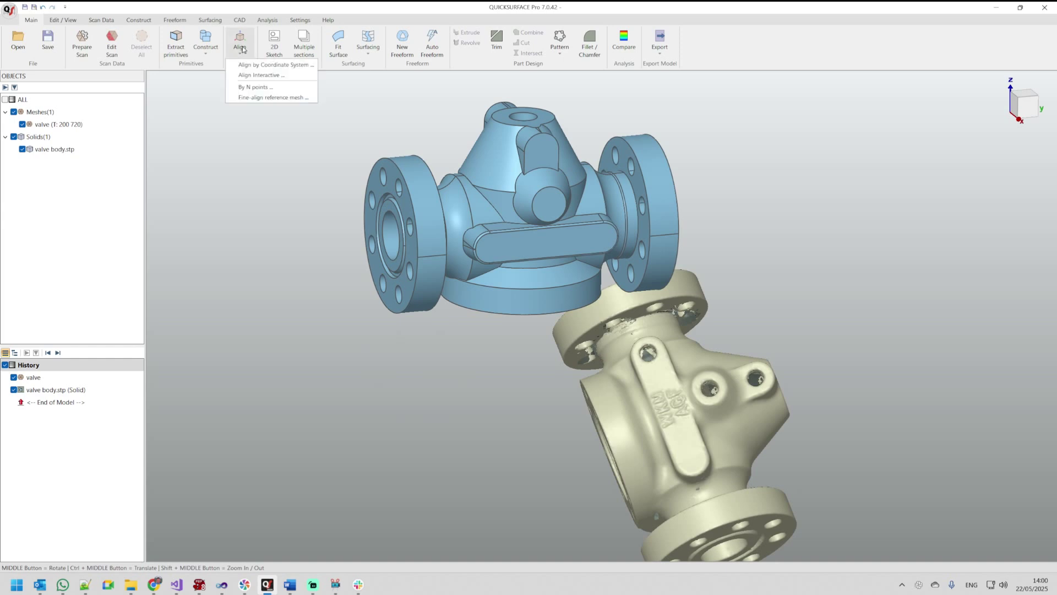
click(259, 75)
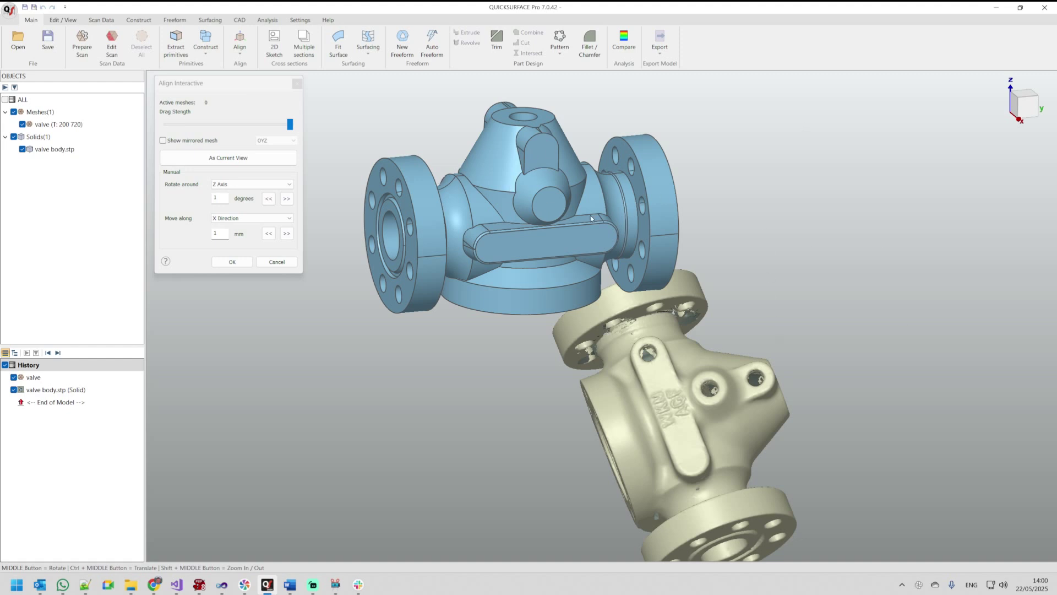
click(724, 376)
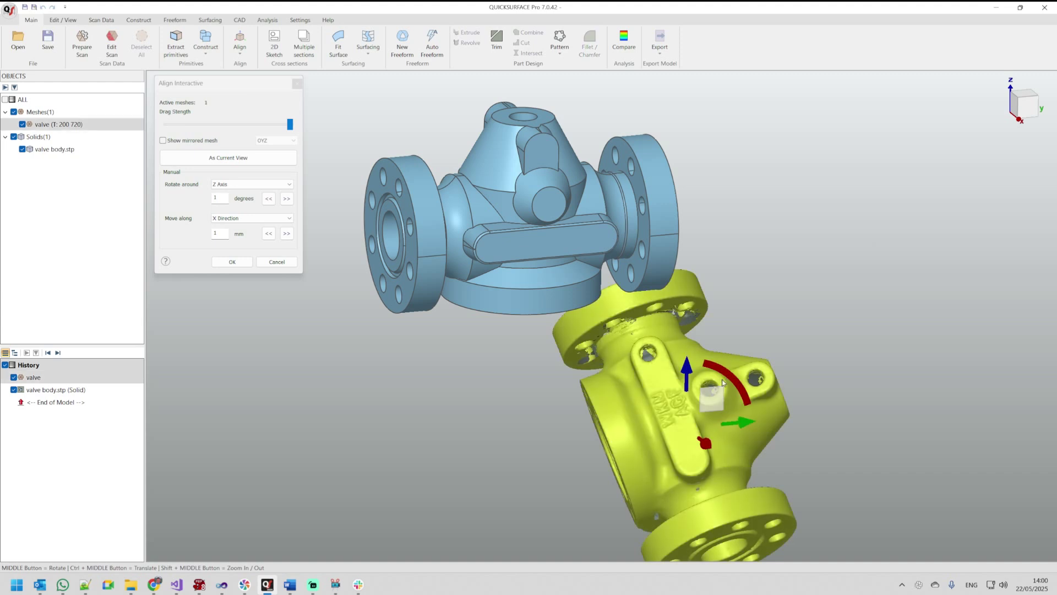
mouse_move(715, 383)
mouse_down()
mouse_move(864, 235)
mouse_move(687, 196)
mouse_up()
middle_drag(796, 327, 737, 315)
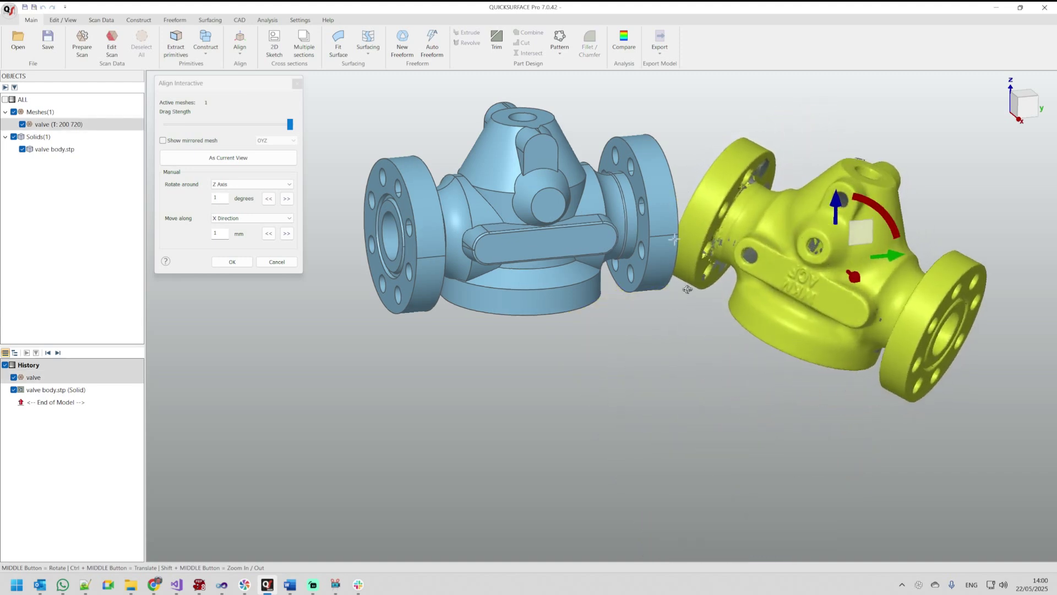
mouse_move(876, 269)
mouse_down()
mouse_move(908, 259)
mouse_move(965, 203)
mouse_move(977, 257)
mouse_move(950, 264)
mouse_move(930, 251)
mouse_up()
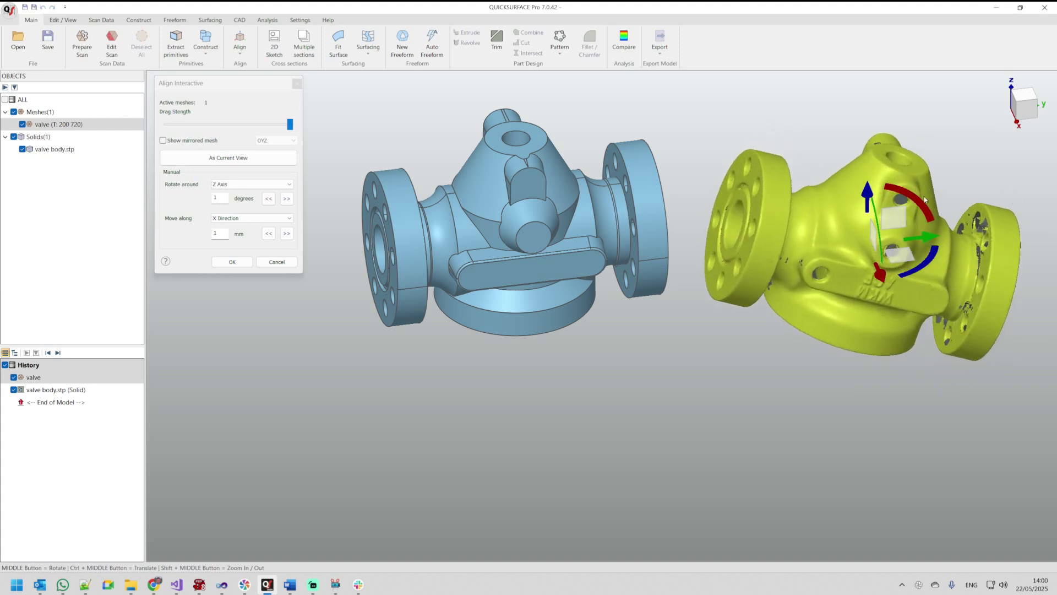
mouse_move(909, 199)
mouse_down()
mouse_move(858, 191)
mouse_move(767, 336)
mouse_up()
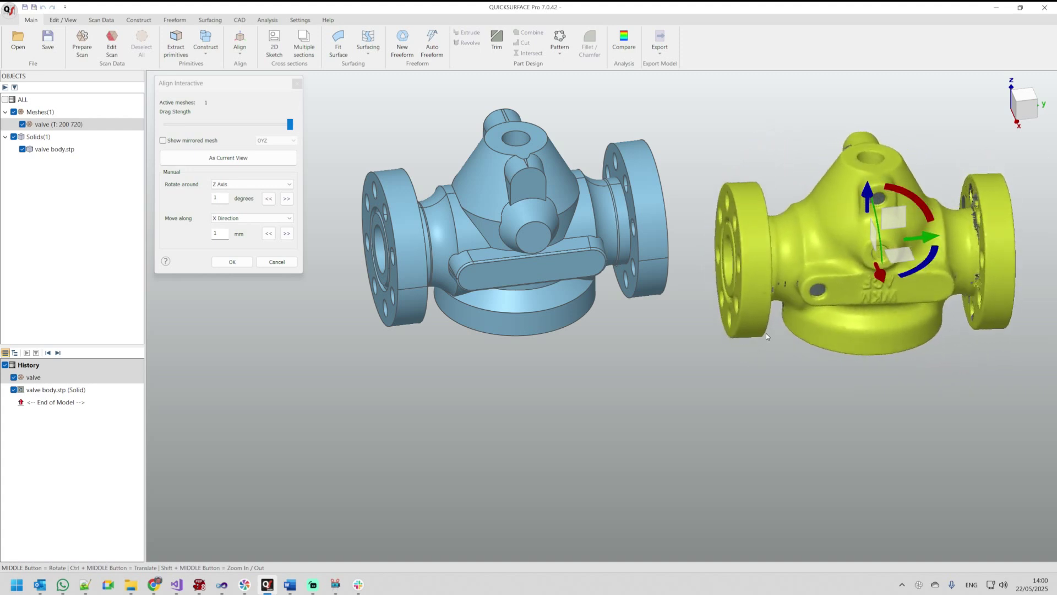
middle_drag(755, 415, 755, 358)
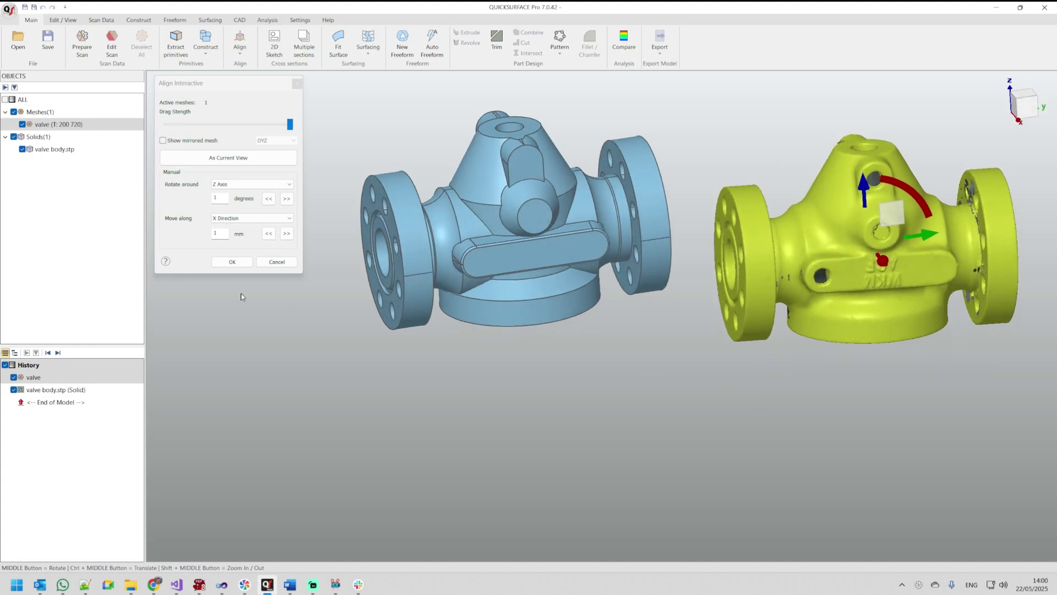
click(232, 262)
mouse_move(699, 457)
middle_down()
mouse_move(637, 477)
mouse_move(611, 458)
mouse_move(682, 429)
middle_up()
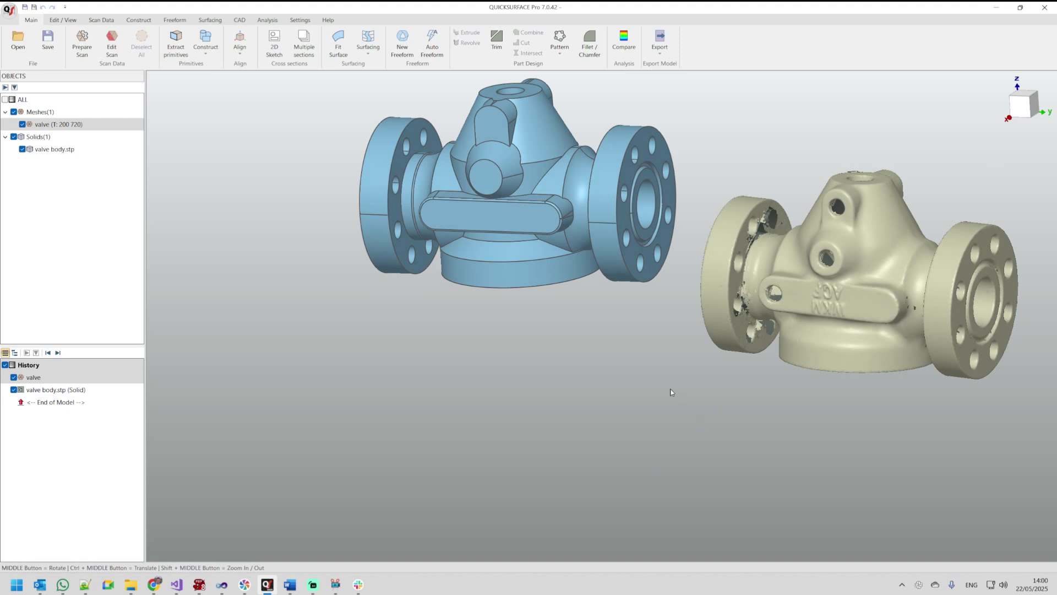
ctrl+middle_drag(667, 392, 581, 417)
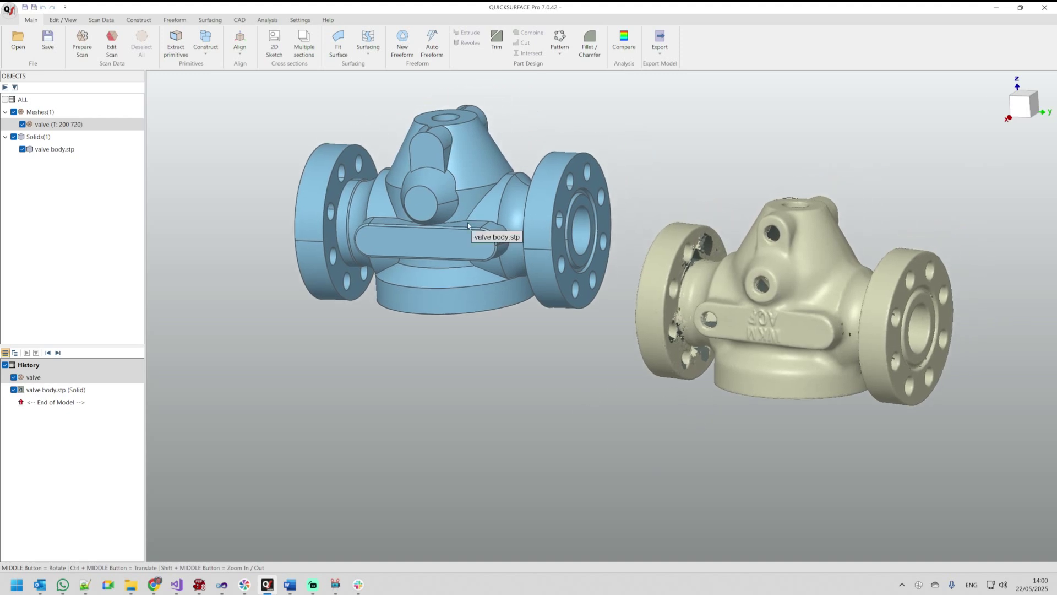
Step: Start a By N points alignment and pick the first three matching scan/CAD point pairs
click(241, 49)
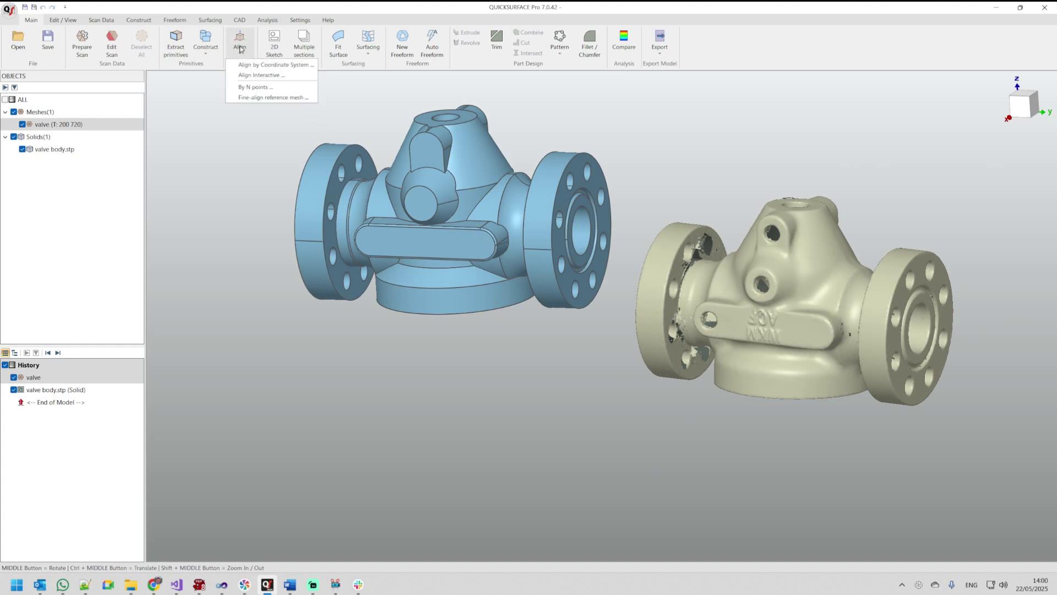
click(252, 88)
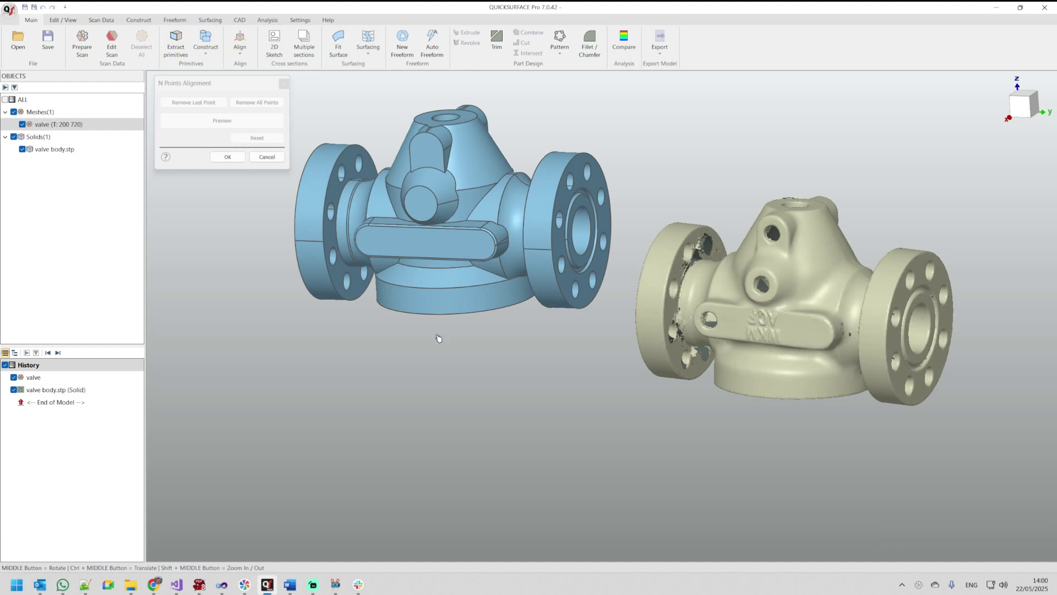
click(788, 254)
click(446, 171)
click(811, 304)
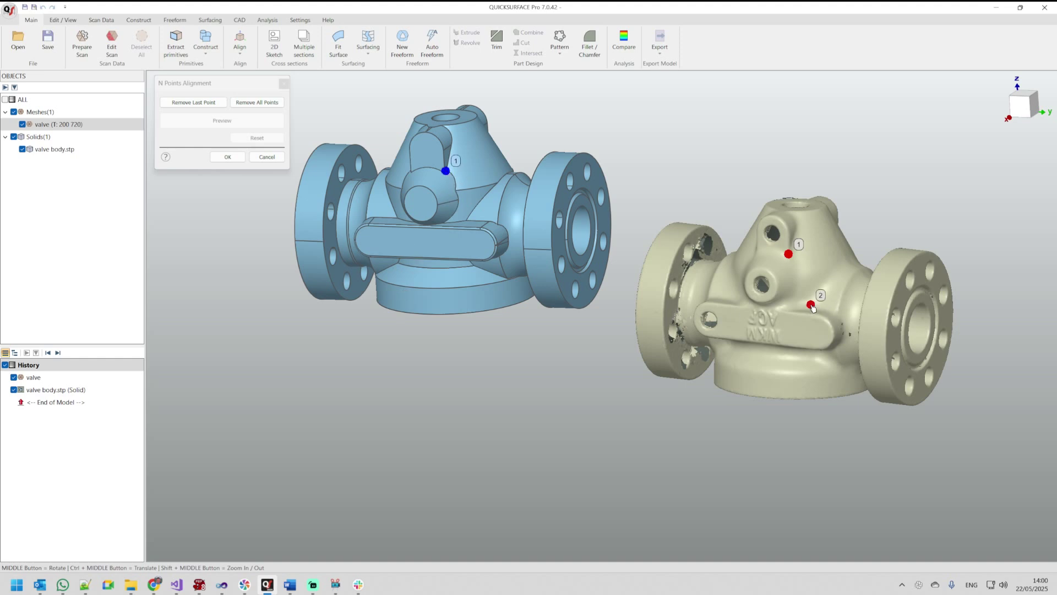
click(470, 221)
mouse_move(410, 381)
middle_down()
mouse_move(569, 423)
mouse_move(556, 436)
middle_up()
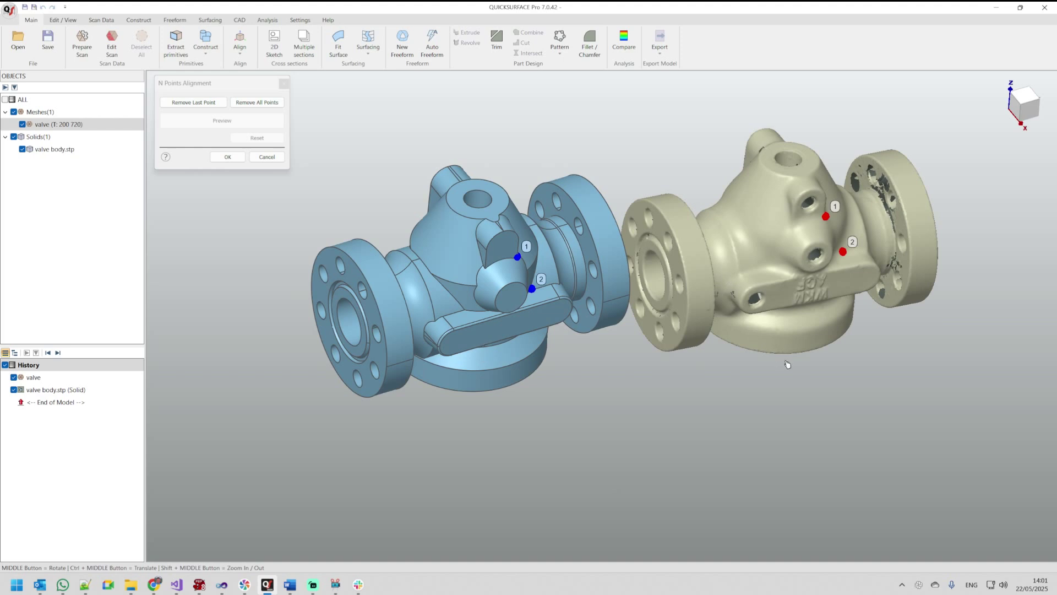
click(739, 274)
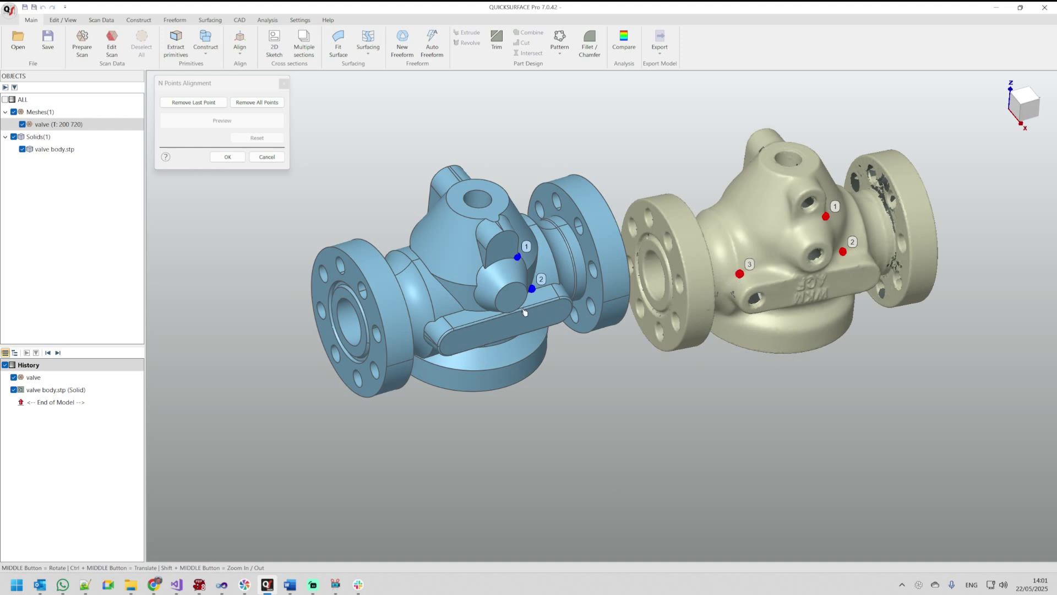
click(435, 318)
Step: Pick the fourth and fifth matching point pairs, orbiting to reach the underside and upper body
middle_drag(644, 173, 715, 472)
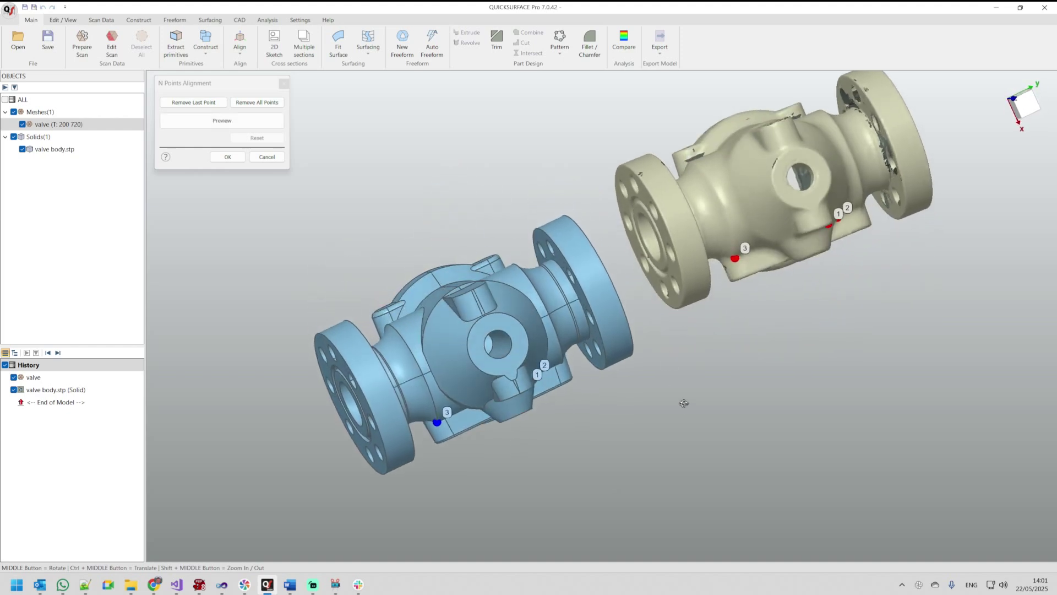
middle_drag(715, 472, 838, 337)
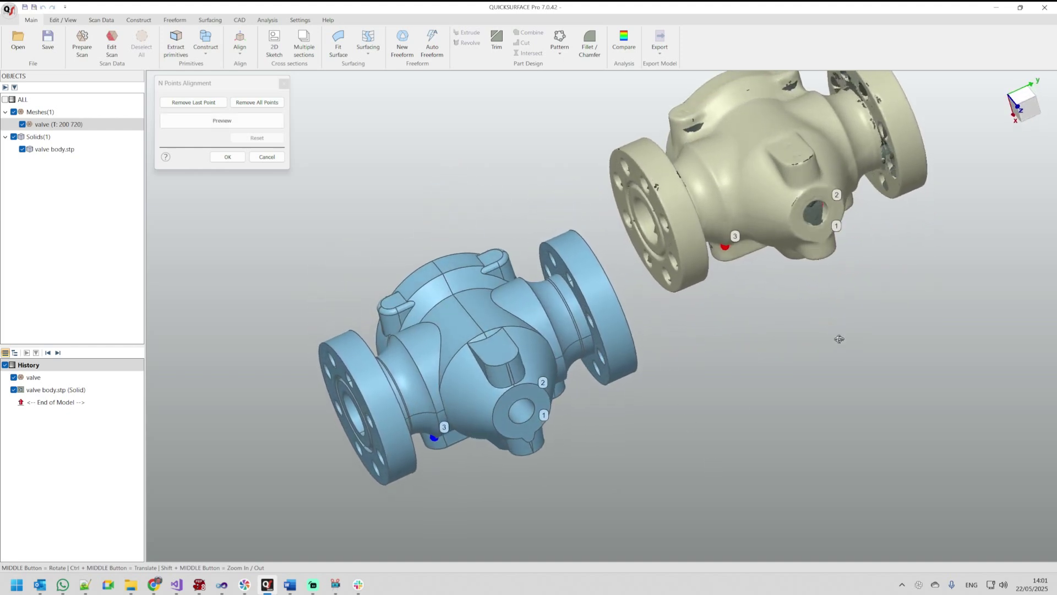
click(470, 344)
click(766, 147)
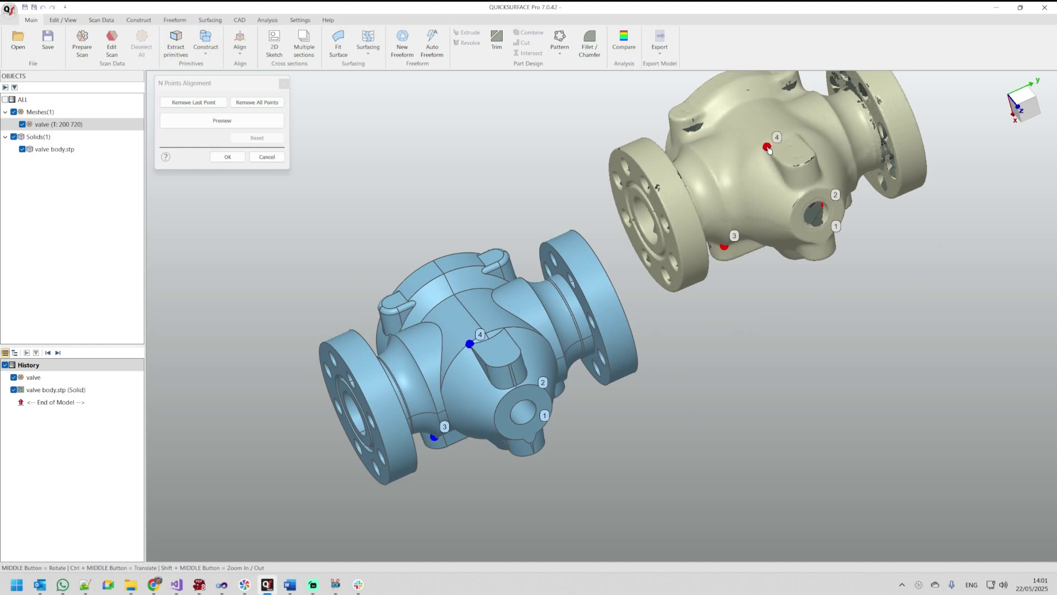
middle_drag(824, 256, 719, 411)
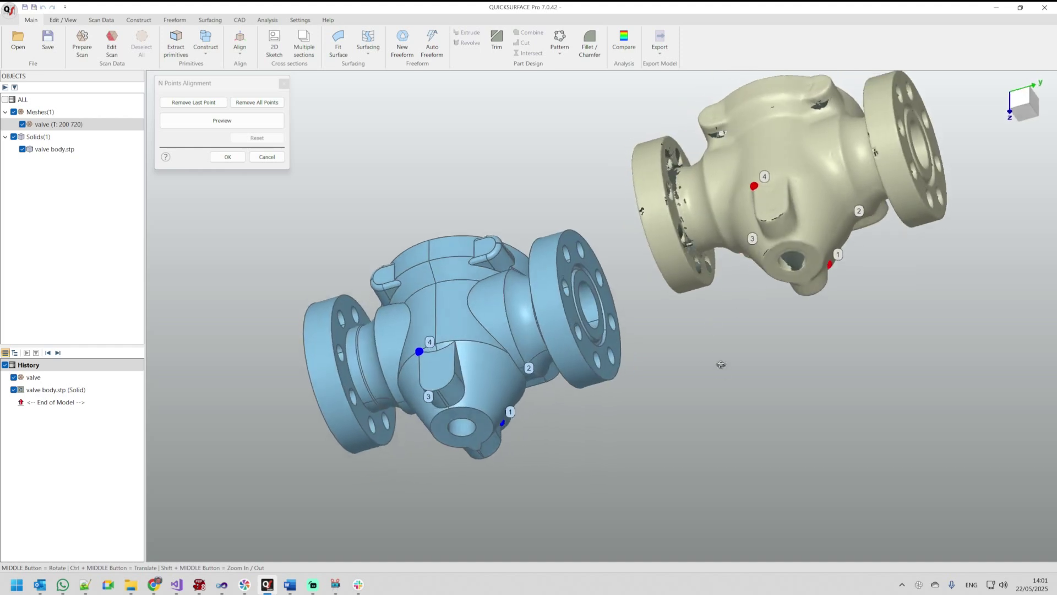
click(501, 264)
click(838, 135)
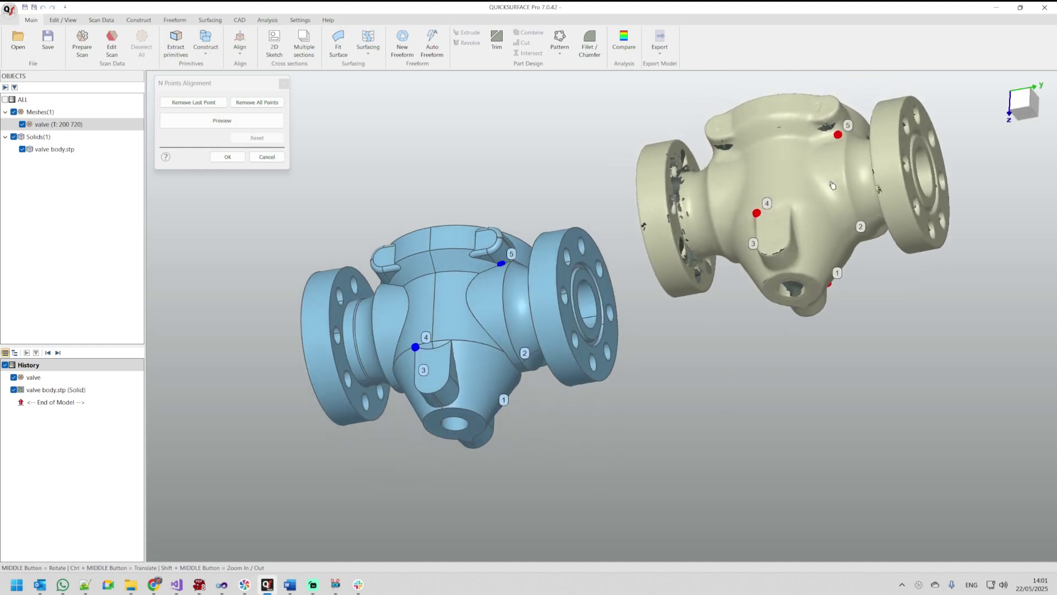
mouse_move(731, 354)
middle_down()
mouse_move(705, 167)
mouse_move(743, 390)
mouse_move(602, 389)
mouse_move(625, 358)
middle_up()
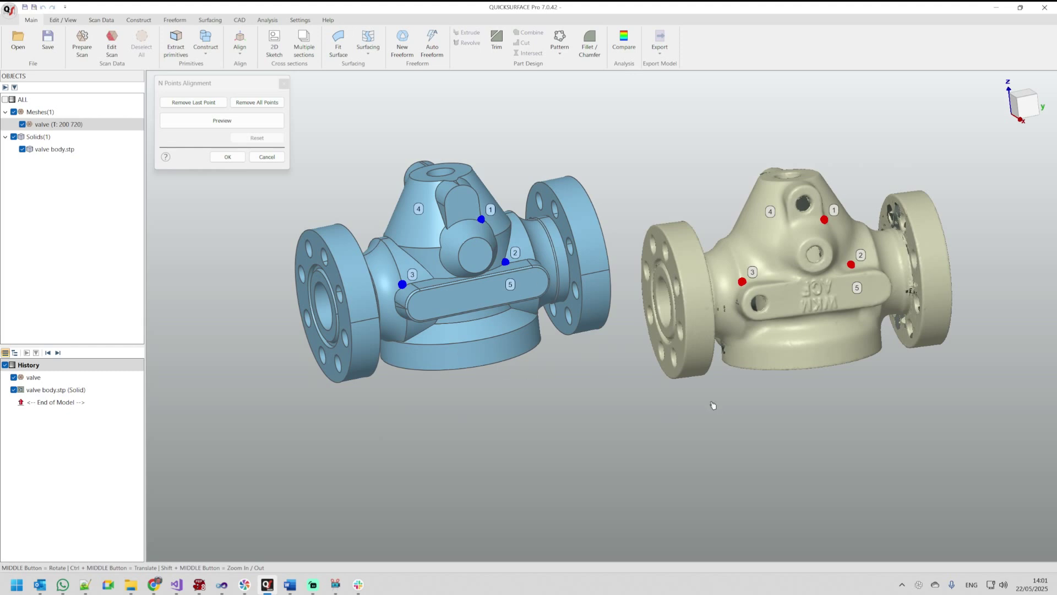
Step: Preview and accept the five-point alignment, then switch to the front view
click(240, 124)
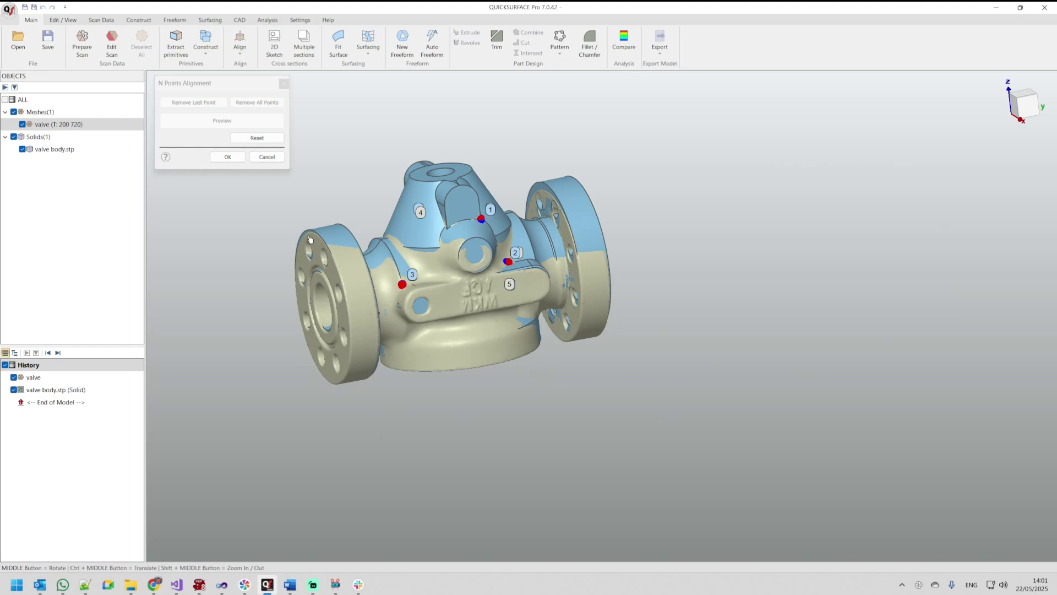
click(231, 159)
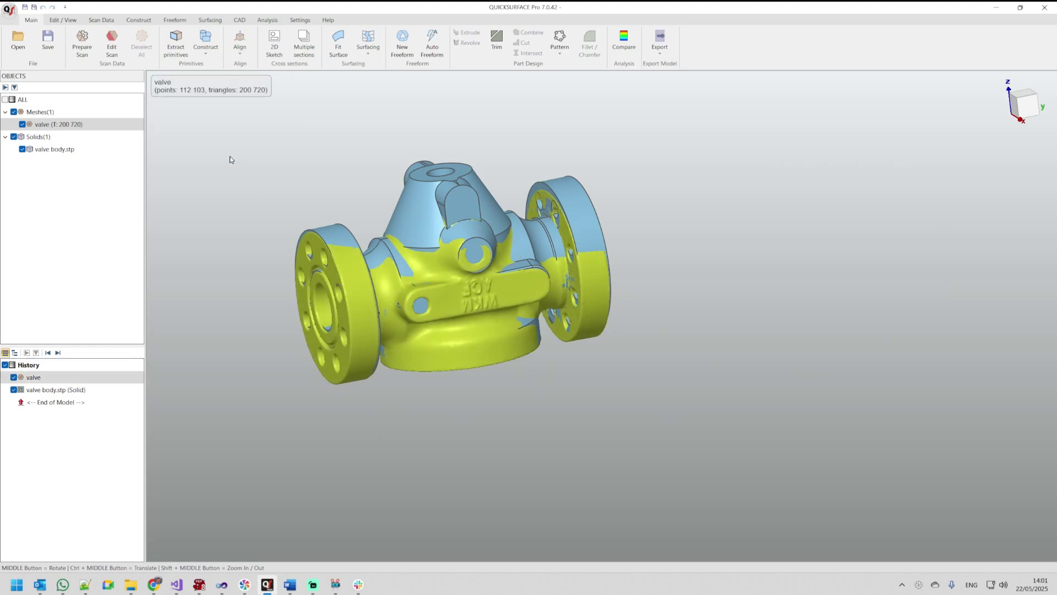
click(1024, 108)
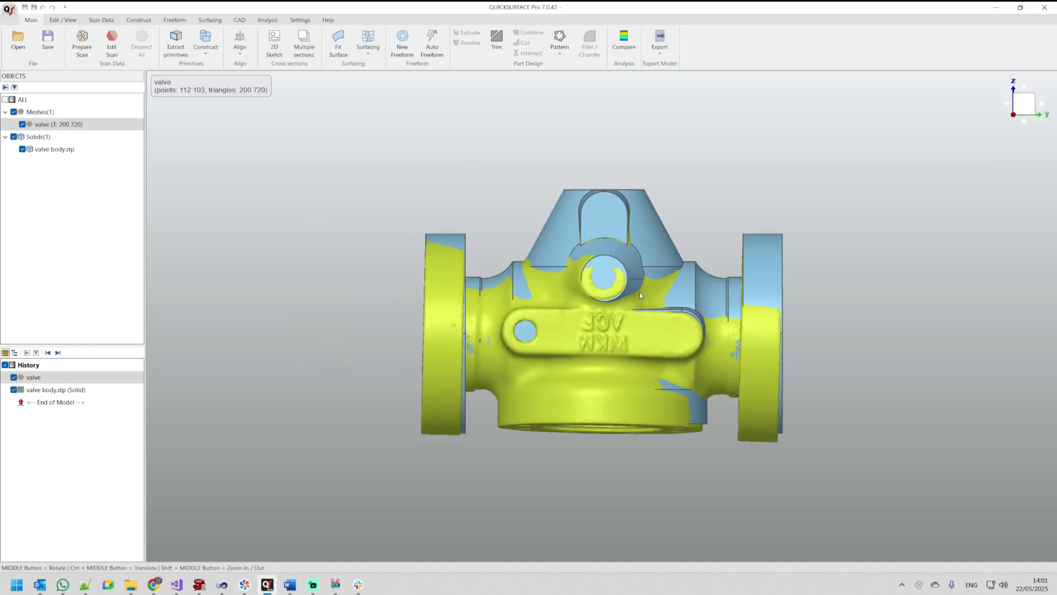
Step: Nudge and slightly rotate the scan onto the CAD solid with Align Interactive, then accept
click(241, 43)
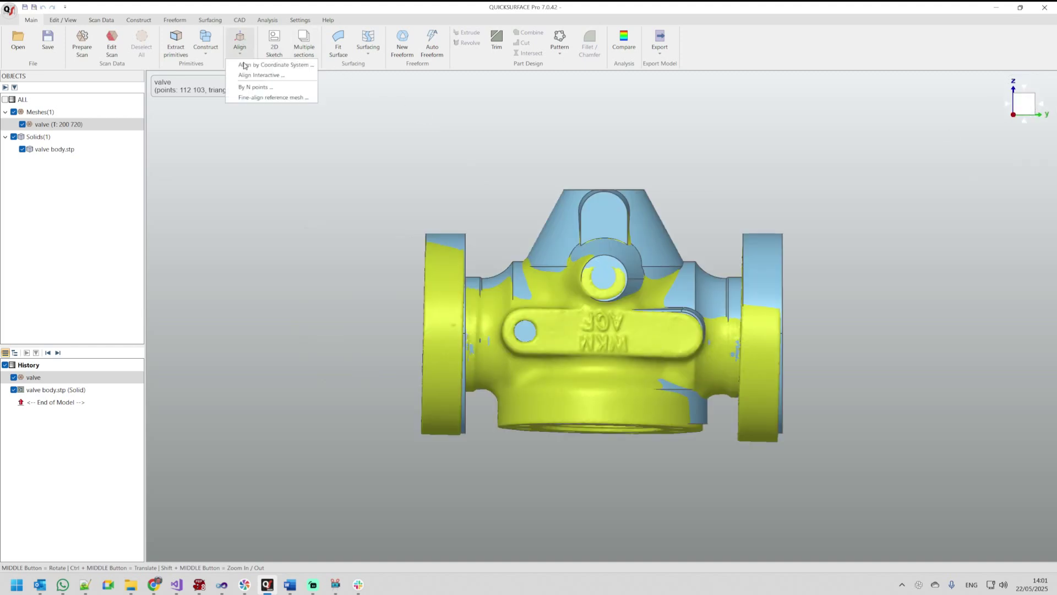
click(277, 76)
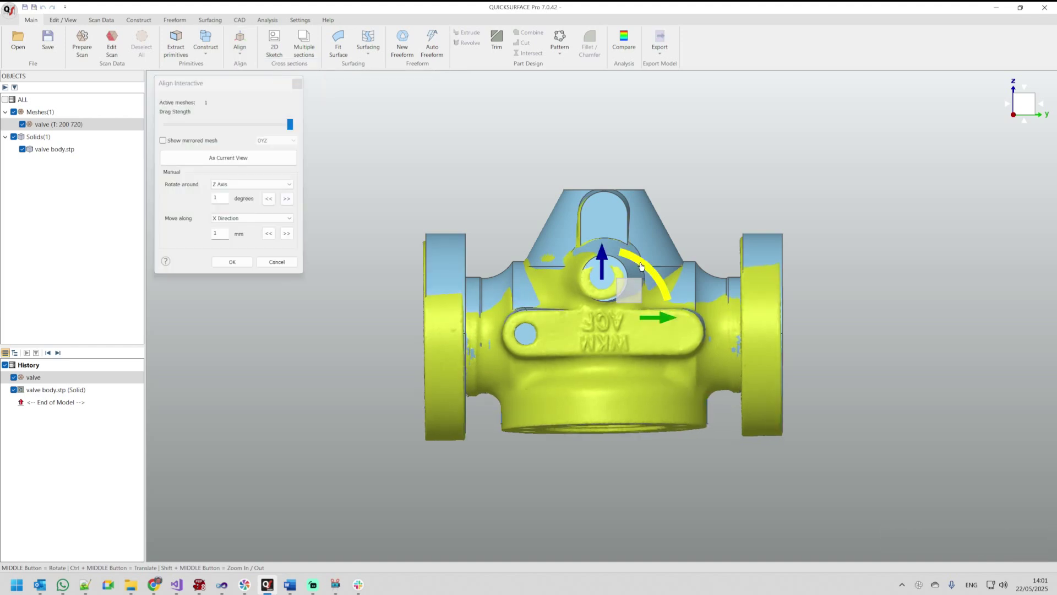
drag(632, 282, 638, 290)
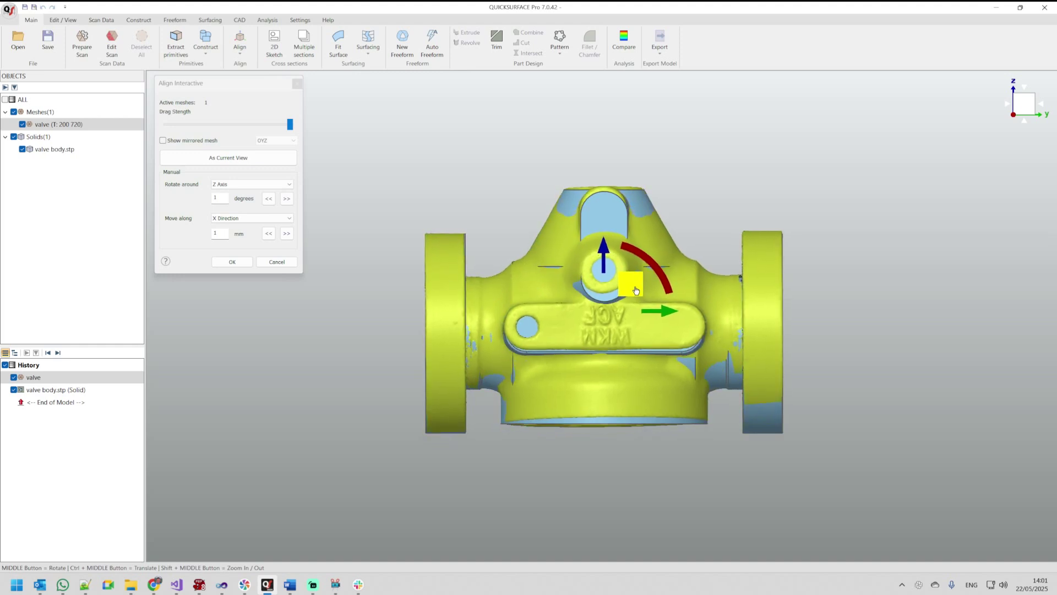
mouse_move(638, 290)
middle_down()
mouse_move(630, 345)
mouse_move(663, 292)
middle_up()
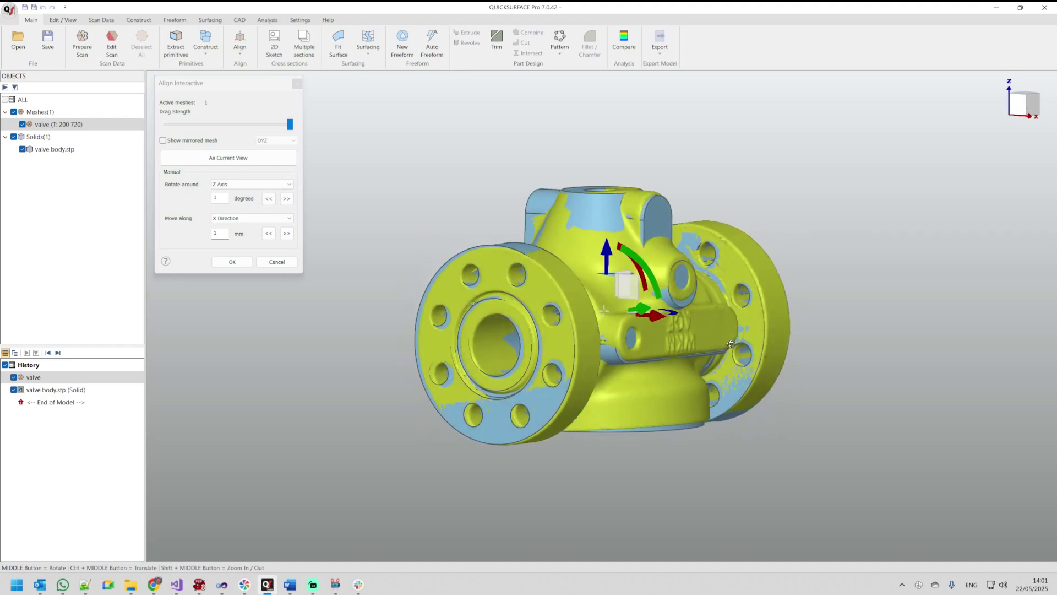
drag(660, 292, 656, 301)
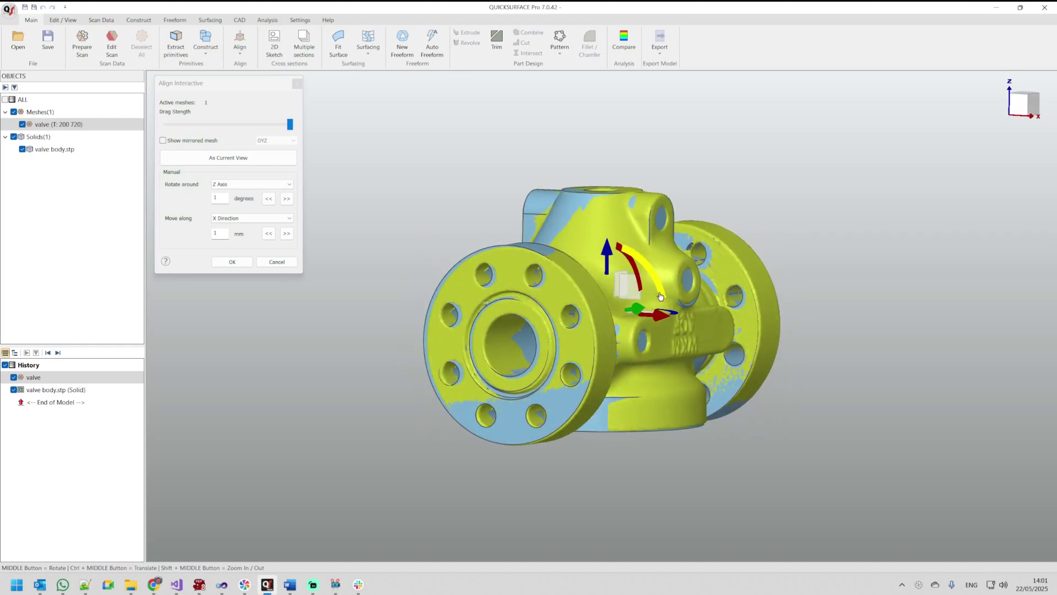
middle_drag(419, 399, 655, 445)
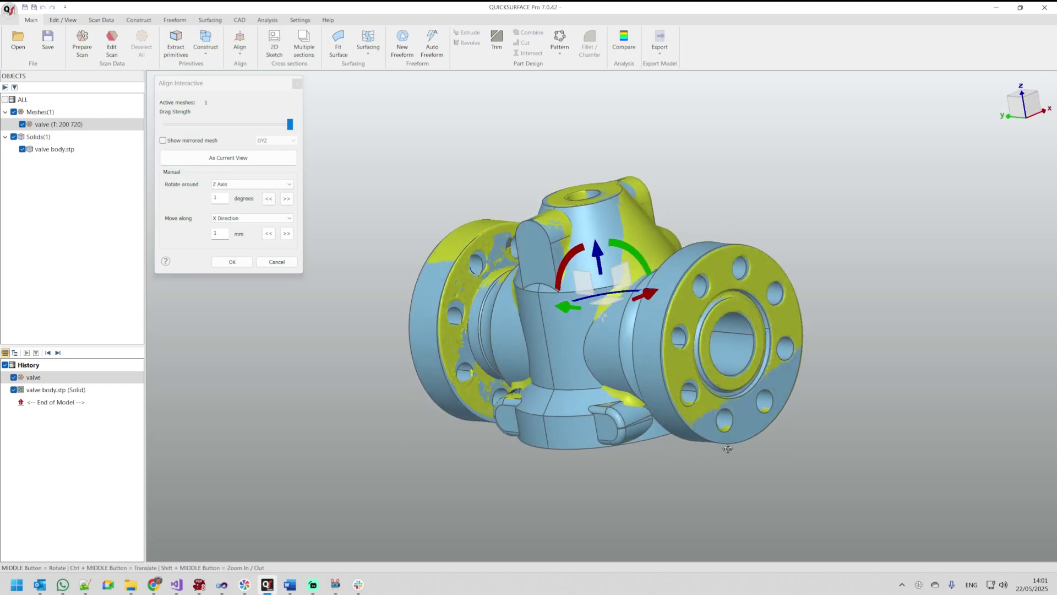
click(232, 261)
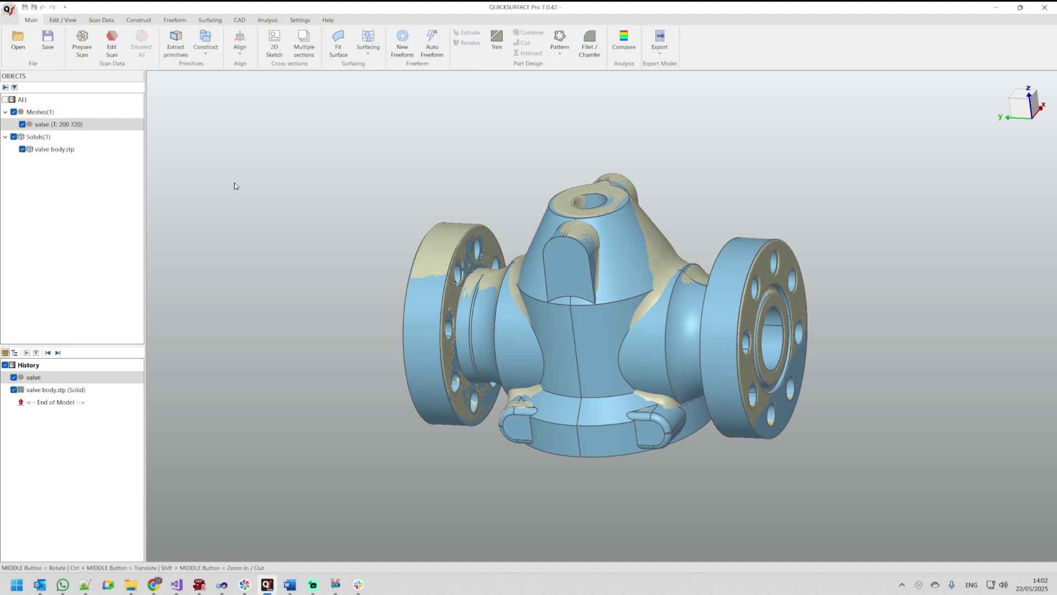
Step: Fine-align the selected valve mesh to the CAD with 1.000 mm tolerance and inspect the flanges
click(81, 124)
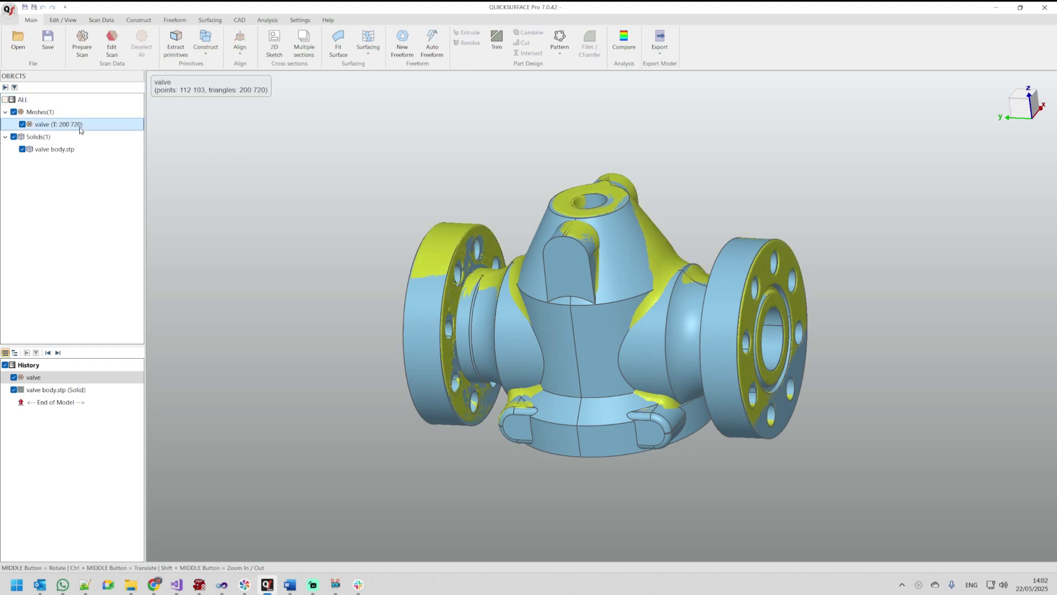
click(241, 50)
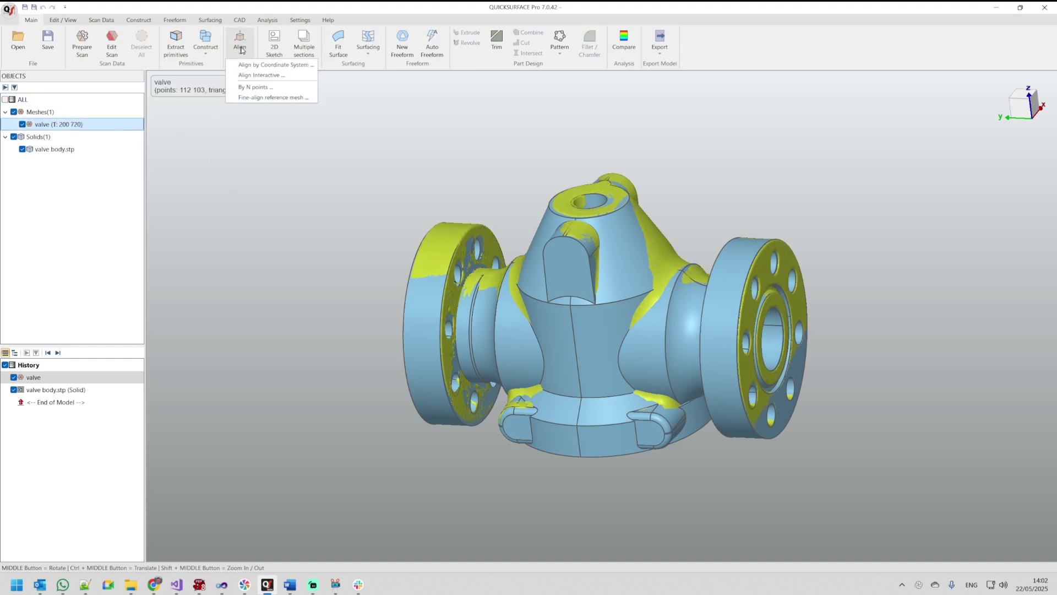
click(268, 97)
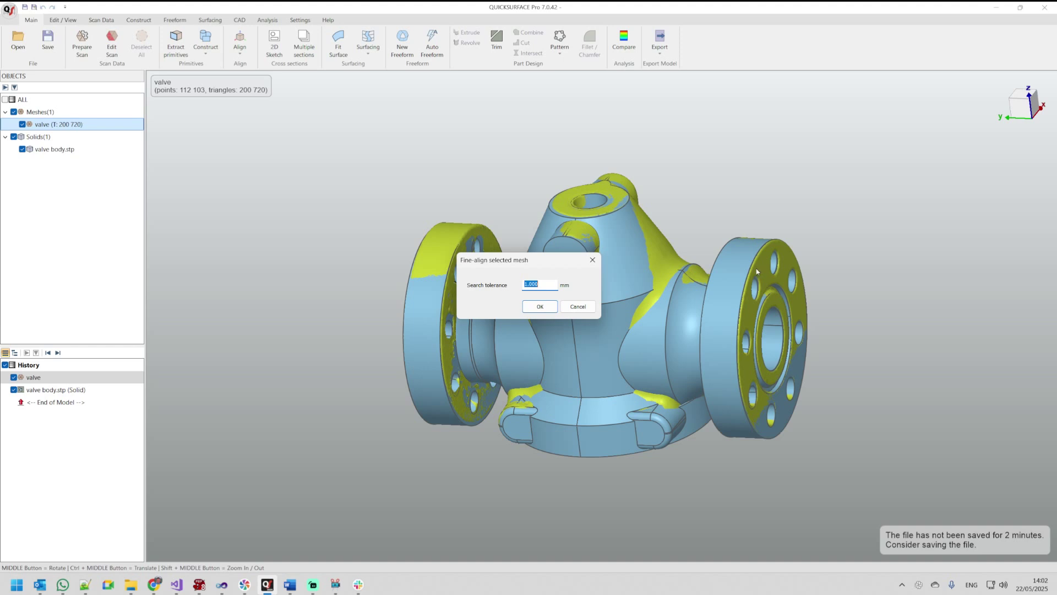
click(547, 313)
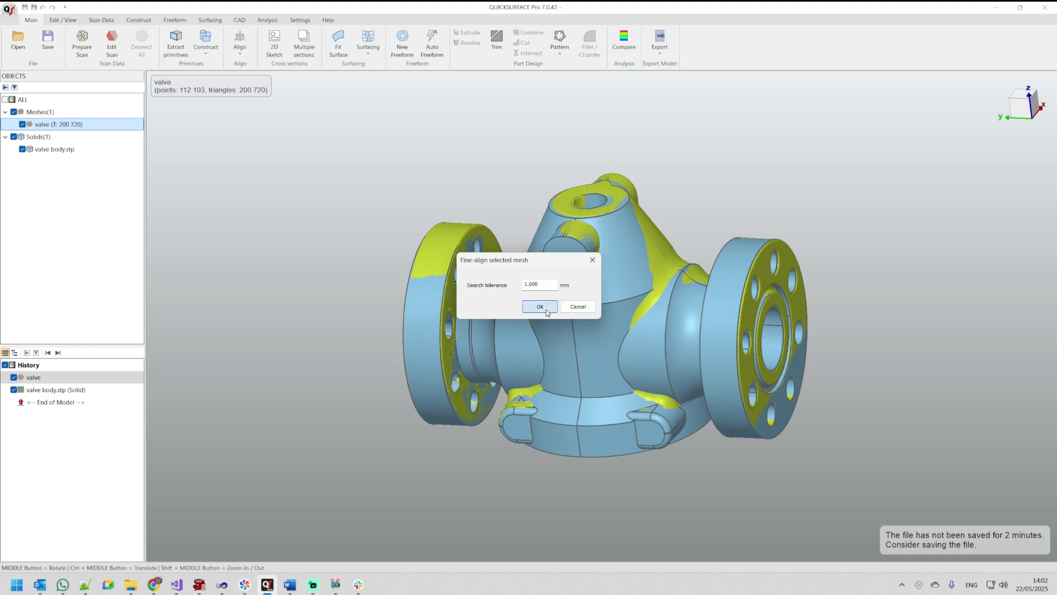
click(546, 312)
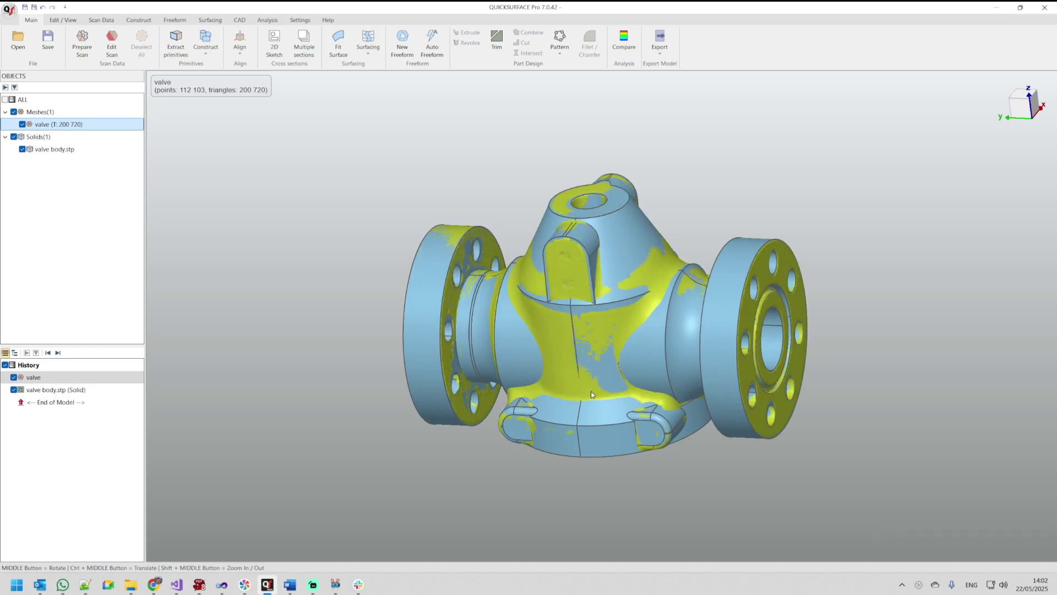
mouse_move(547, 337)
middle_down()
mouse_move(594, 332)
mouse_move(684, 431)
middle_up()
middle_drag(553, 322, 519, 349)
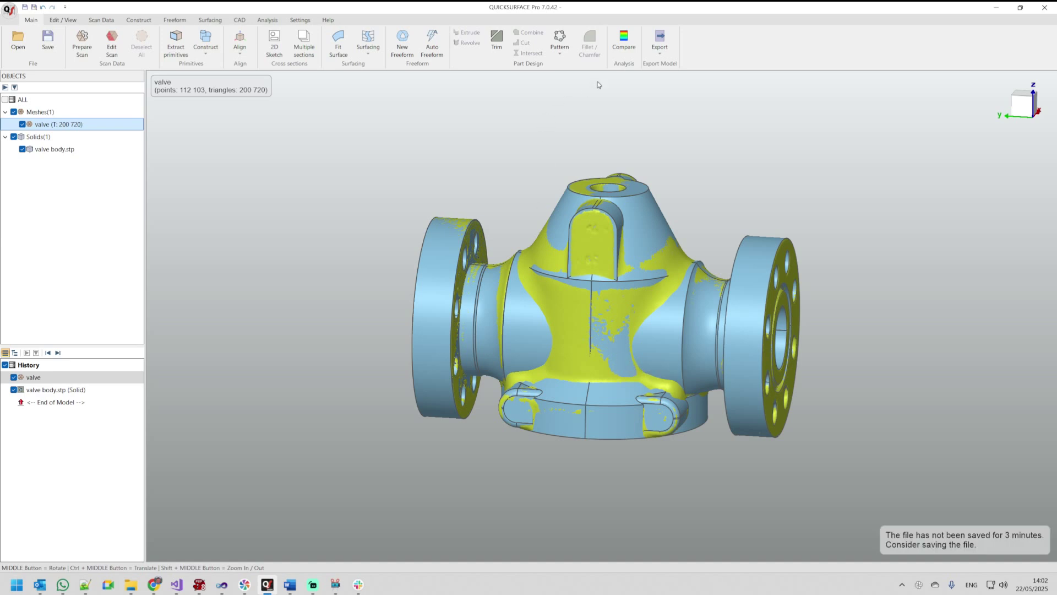
Step: Display the scan-versus-CAD deviation colour map, rotate it, then close the comparison
click(632, 48)
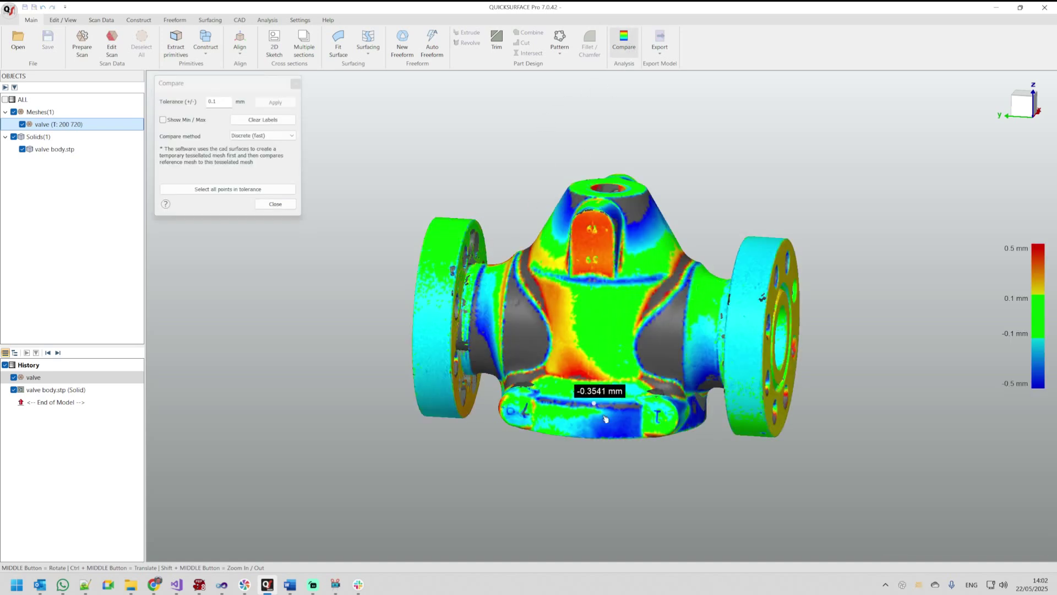
middle_drag(578, 353, 364, 247)
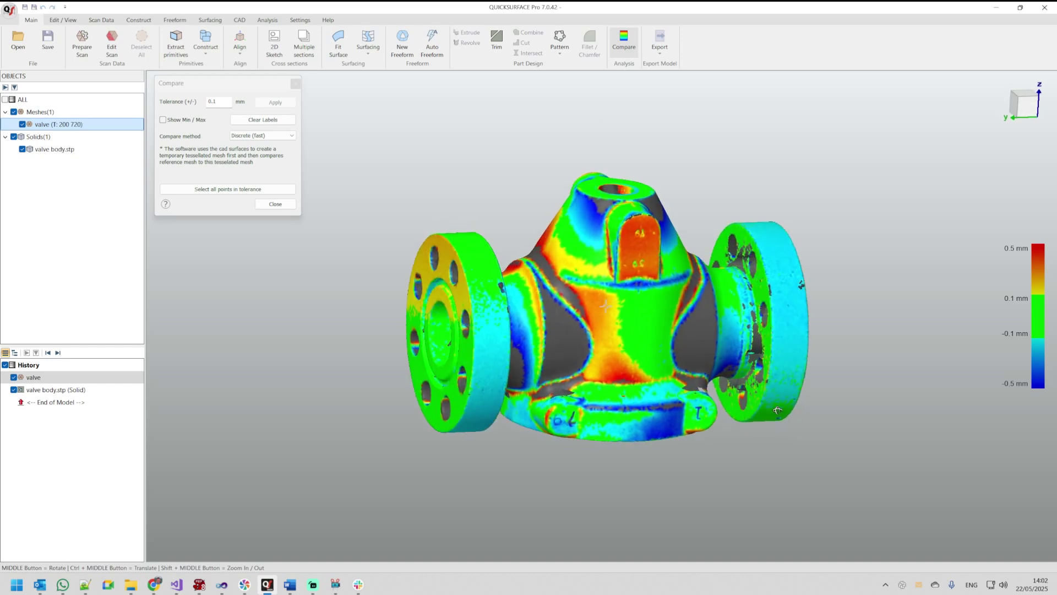
click(274, 204)
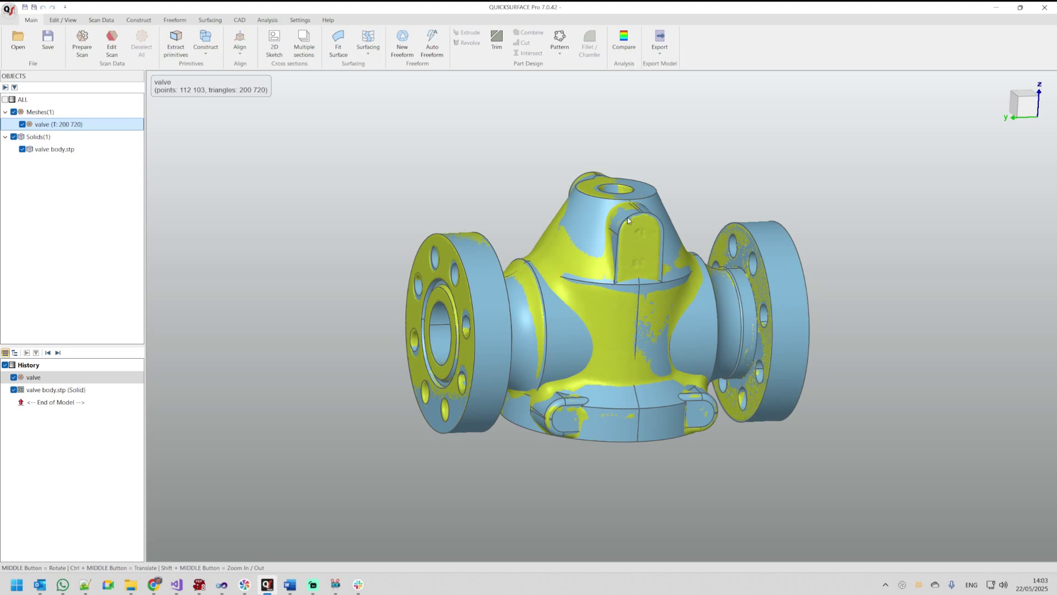
Step: Orbit to a straight front view and untick Solids(1) to hide the CAD body
mouse_move(643, 242)
middle_down()
mouse_move(623, 153)
mouse_move(584, 178)
middle_up()
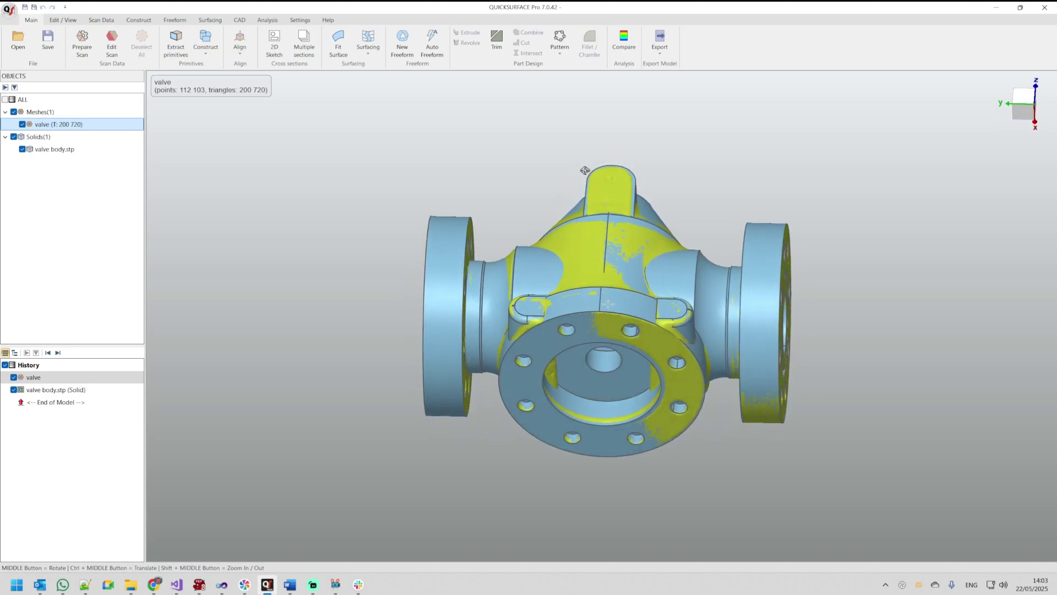
mouse_move(584, 177)
middle_down()
mouse_move(609, 131)
mouse_move(620, 187)
middle_up()
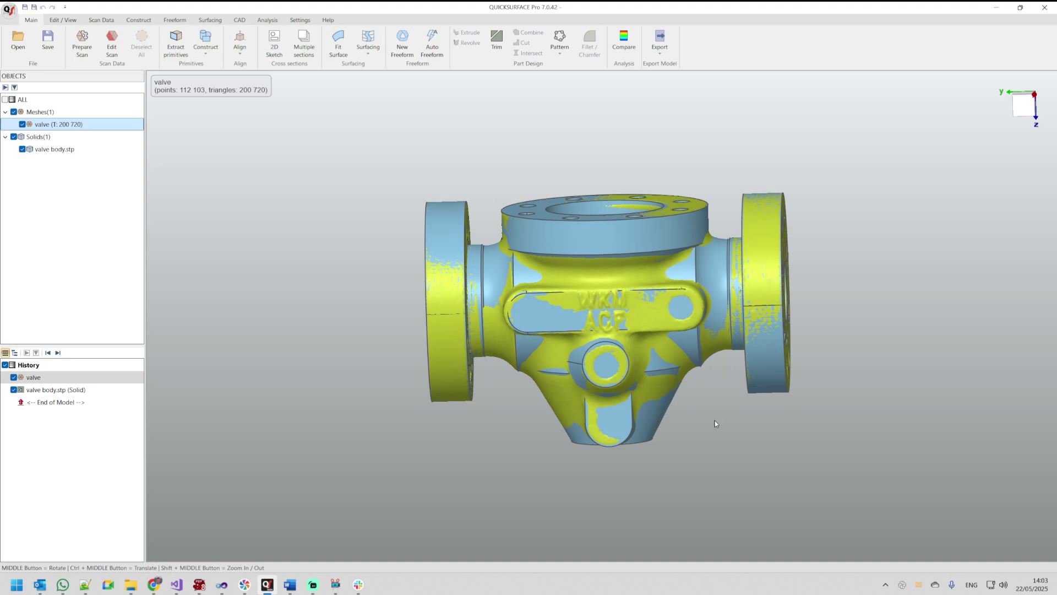
mouse_move(715, 421)
middle_down()
mouse_move(448, 428)
mouse_move(299, 382)
mouse_move(312, 388)
middle_up()
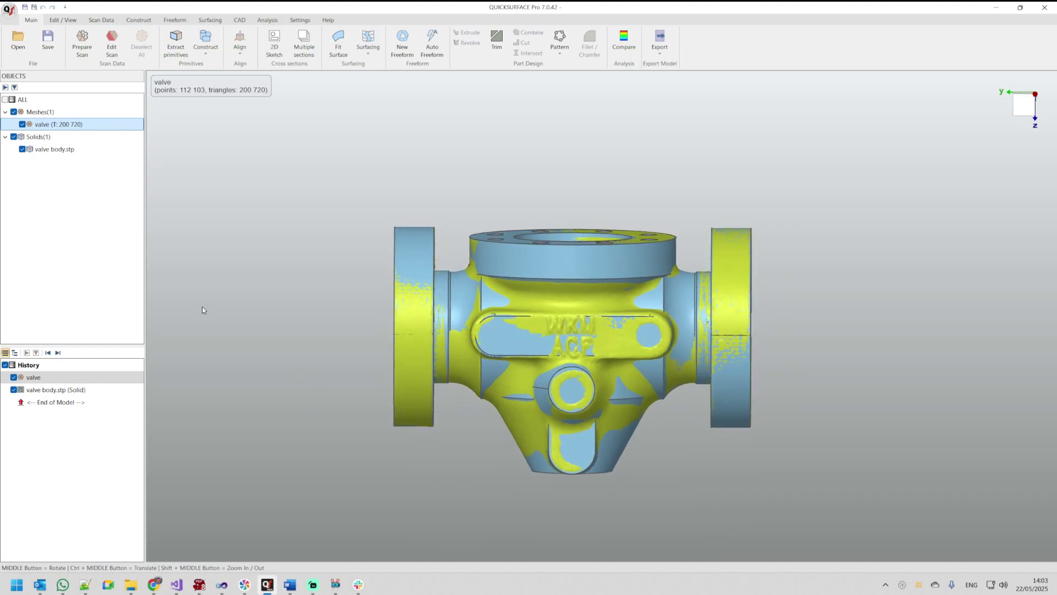
click(14, 137)
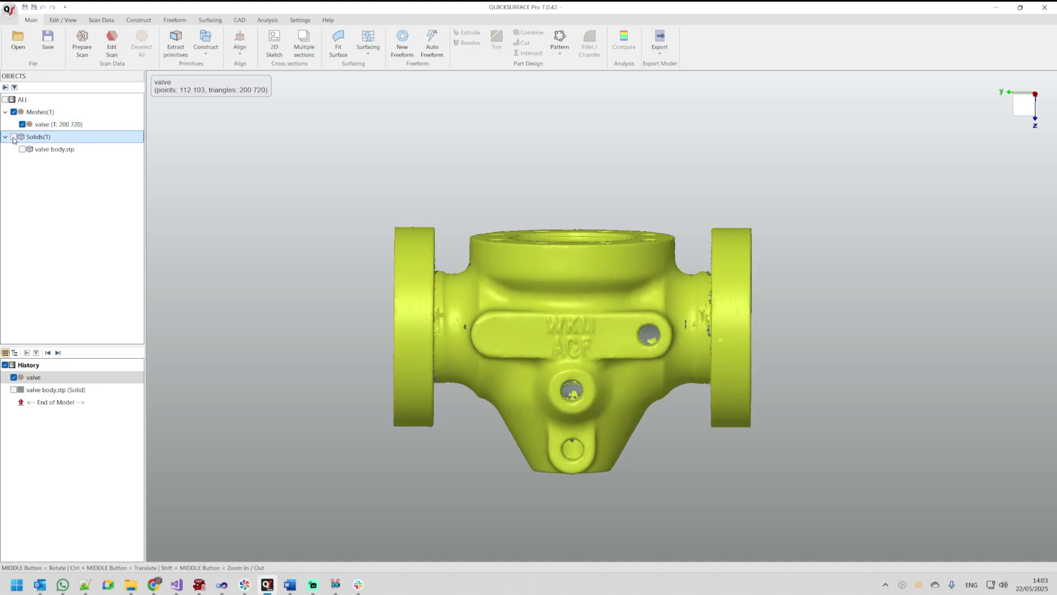
Step: Box-select the scan's top flange in Edit Scan with Select through, then show the solid again
mouse_move(584, 321)
middle_down()
mouse_move(569, 220)
mouse_move(482, 194)
middle_up()
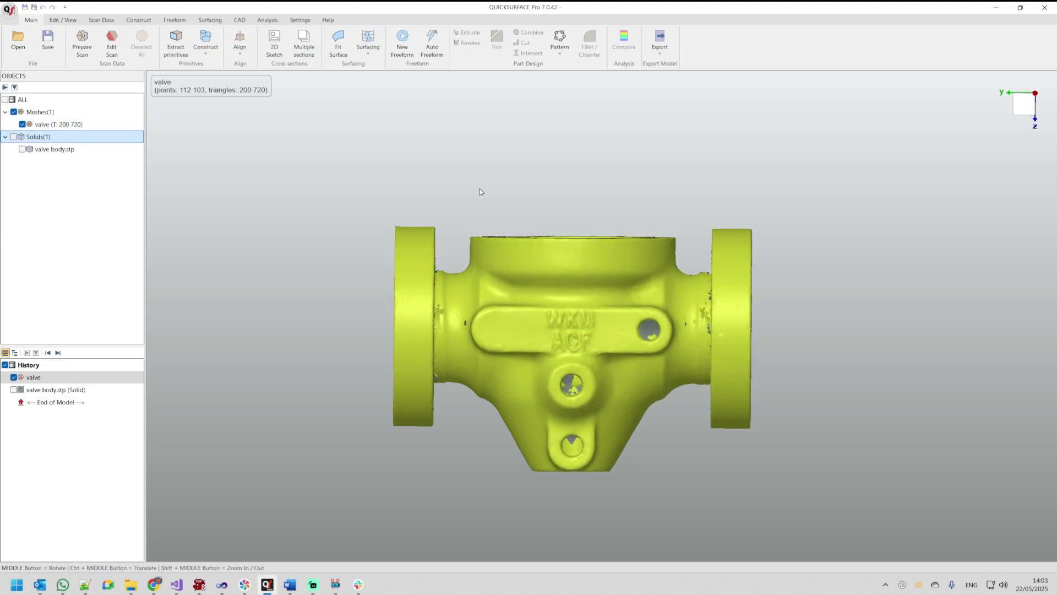
click(104, 41)
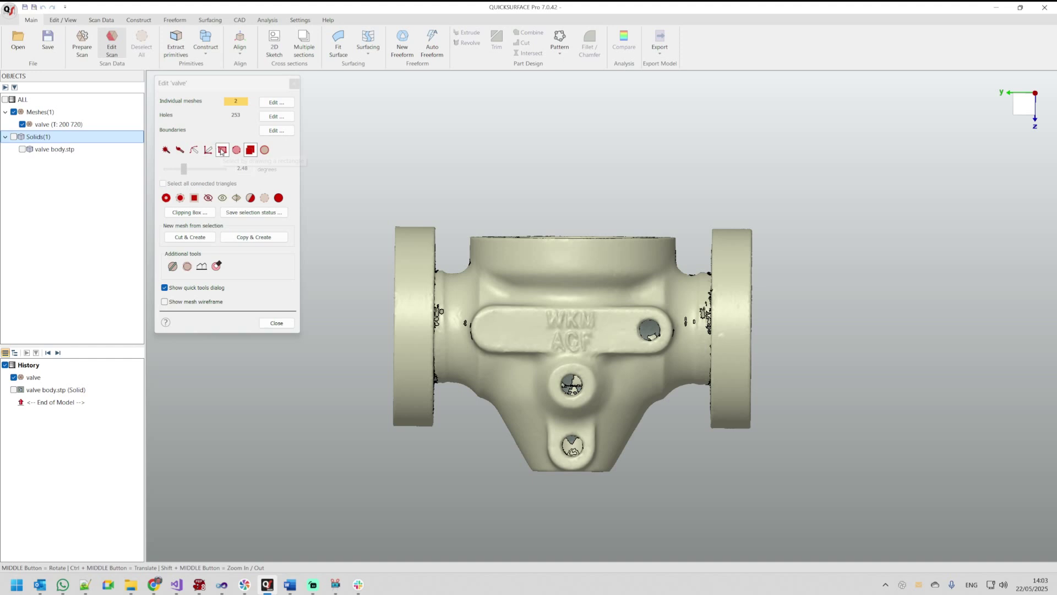
click(250, 150)
drag(451, 184, 692, 271)
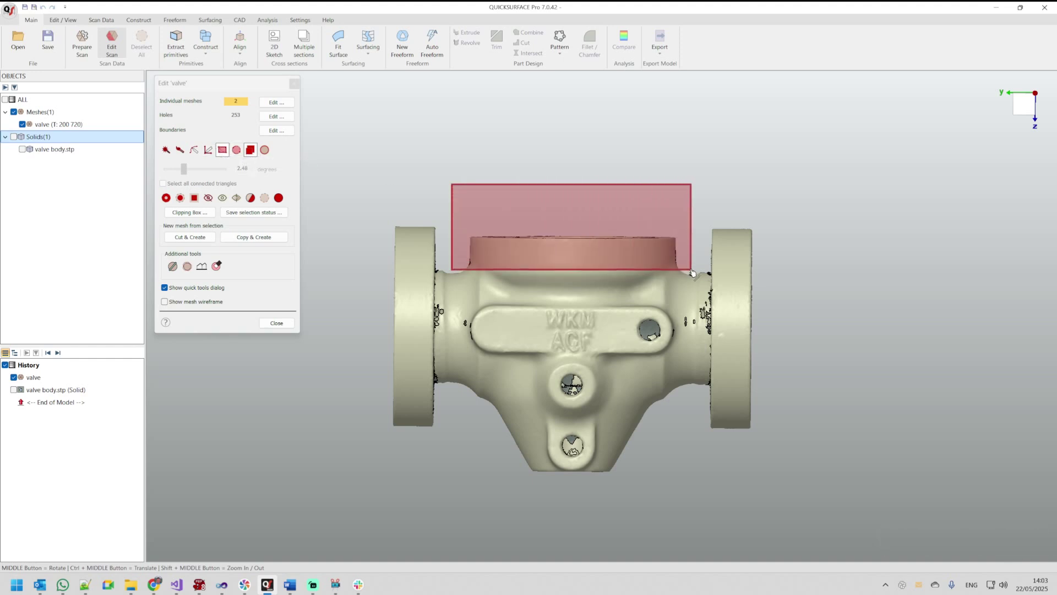
middle_drag(644, 355, 601, 375)
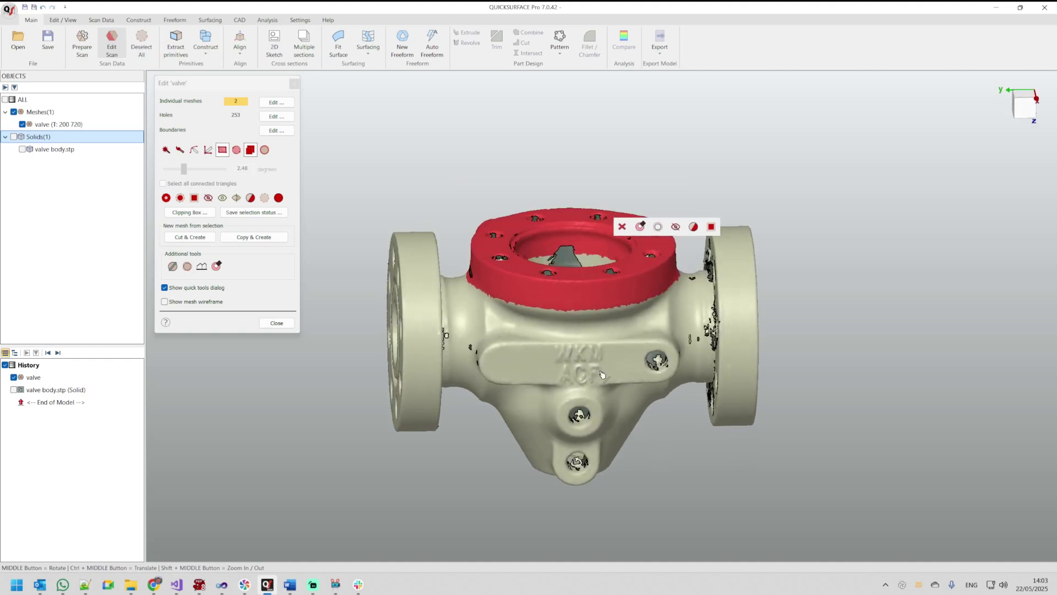
click(276, 324)
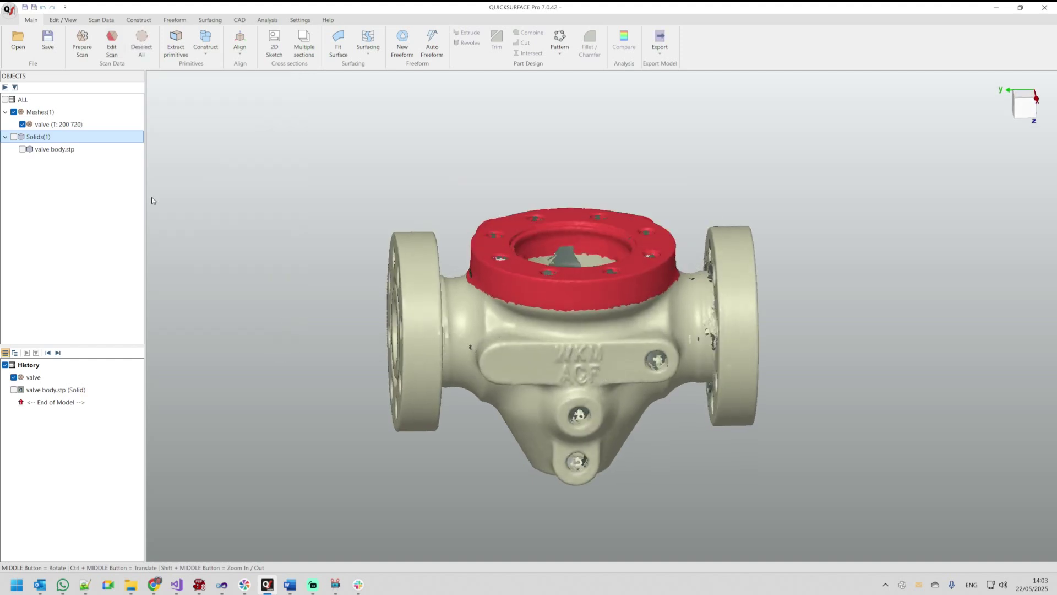
click(13, 137)
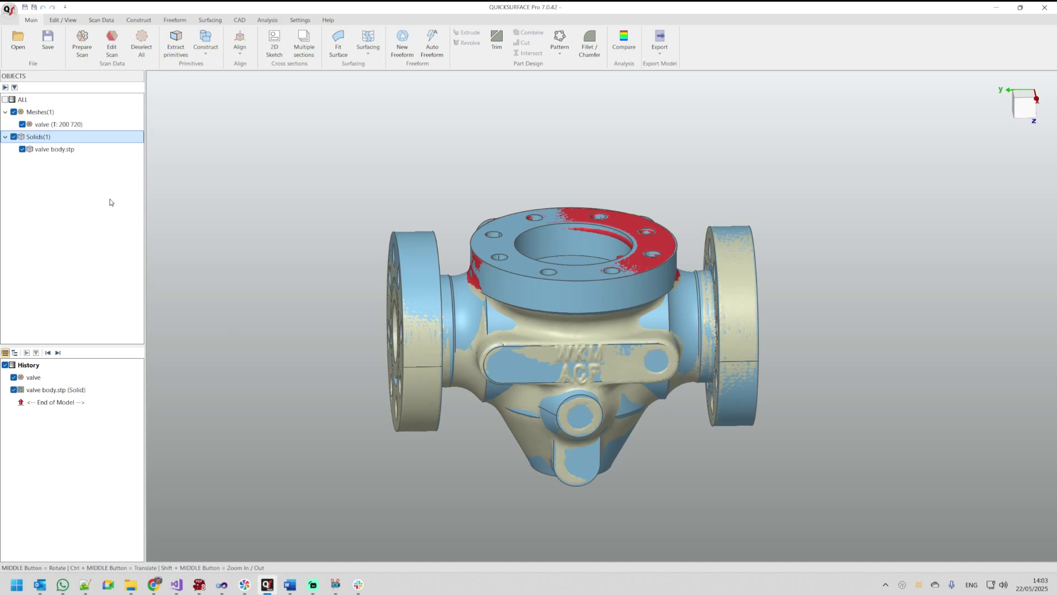
Step: Run Fine-align reference mesh on the selected top flange against the CAD solid
click(239, 44)
click(271, 98)
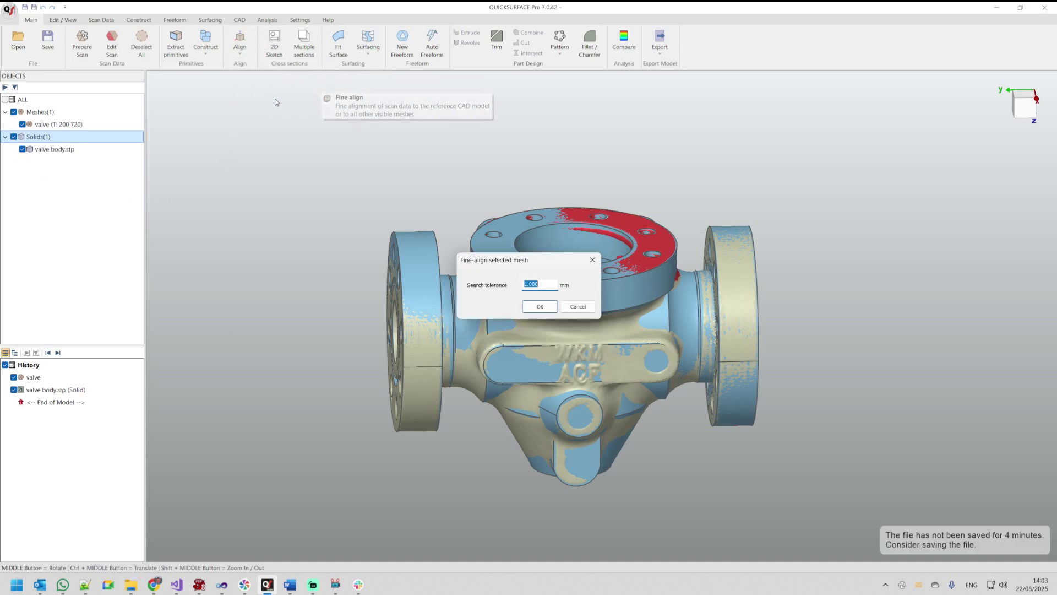
click(540, 308)
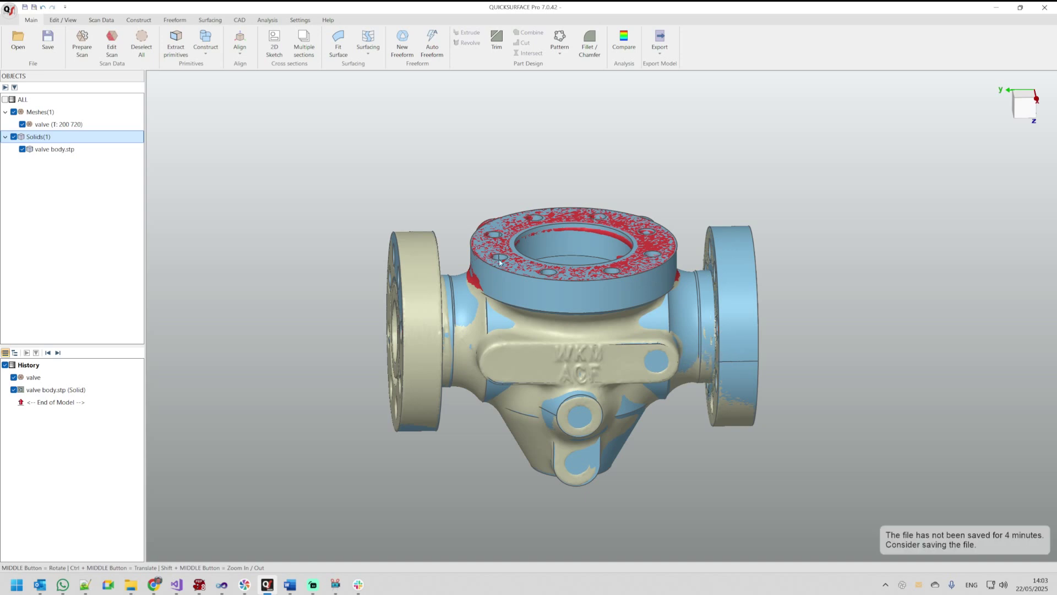
Step: Run Compare for a -0.5 to 0.5 mm deviation map, orbiting to the top flange and WKM ACF face
click(627, 44)
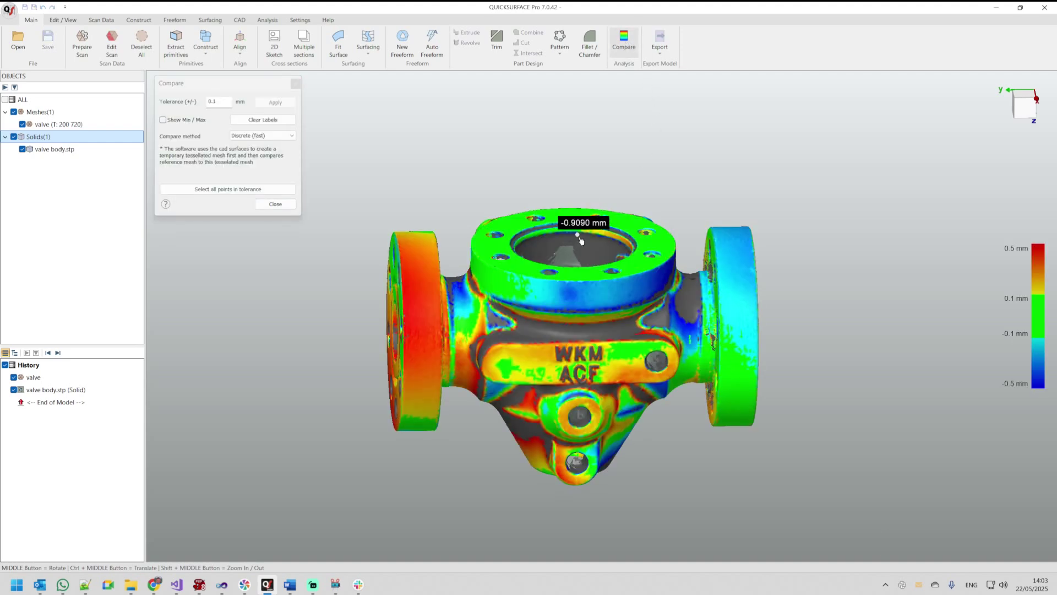
mouse_move(593, 227)
middle_down()
mouse_move(610, 452)
mouse_move(597, 168)
middle_up()
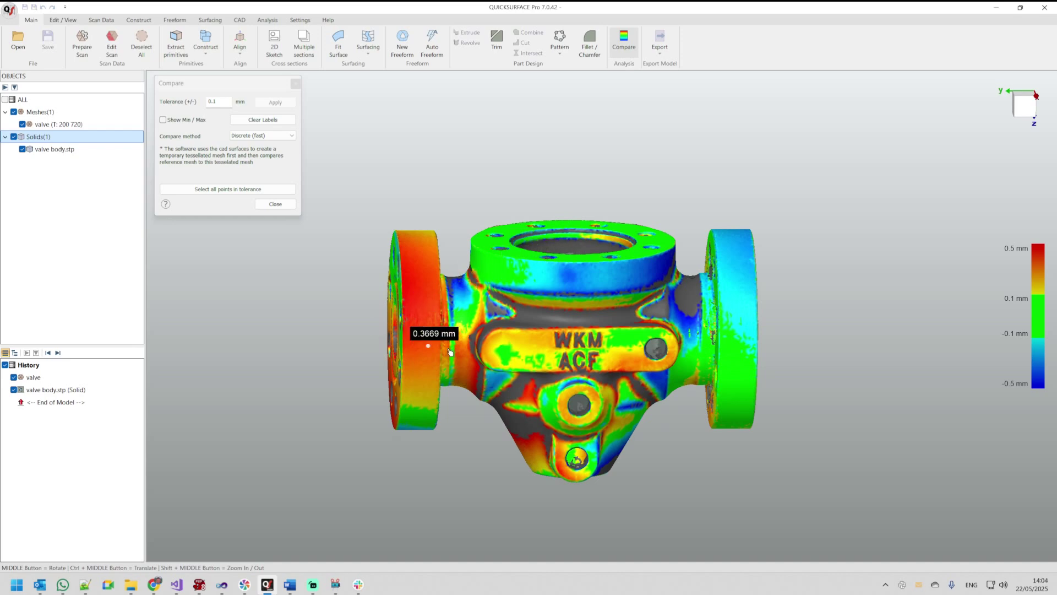
mouse_move(633, 358)
middle_down()
mouse_move(589, 250)
mouse_move(592, 478)
mouse_move(452, 308)
middle_up()
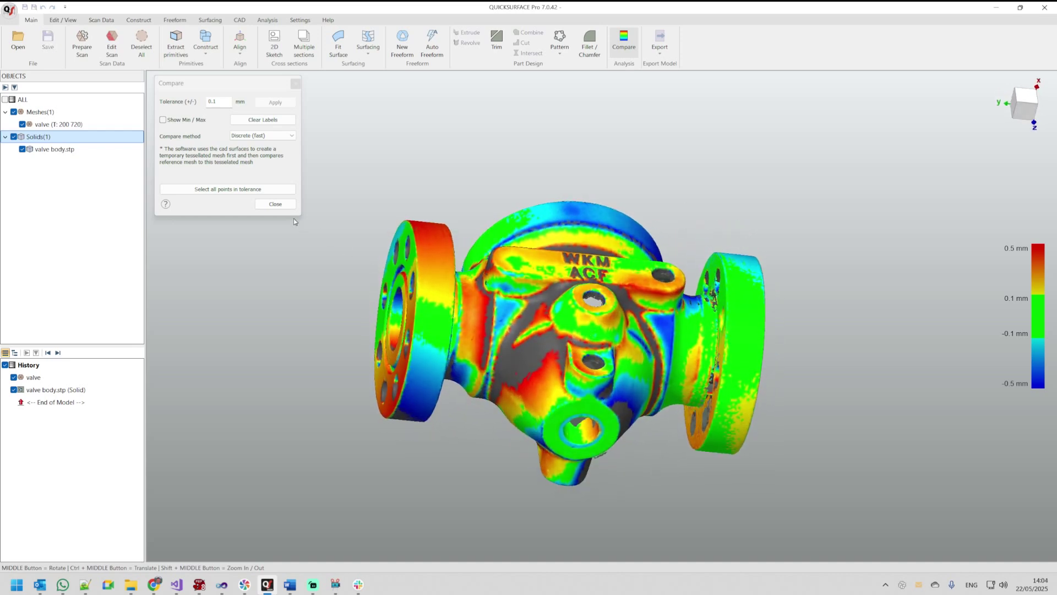
Step: Close the deviation comparison and hide the CAD solid body
click(275, 205)
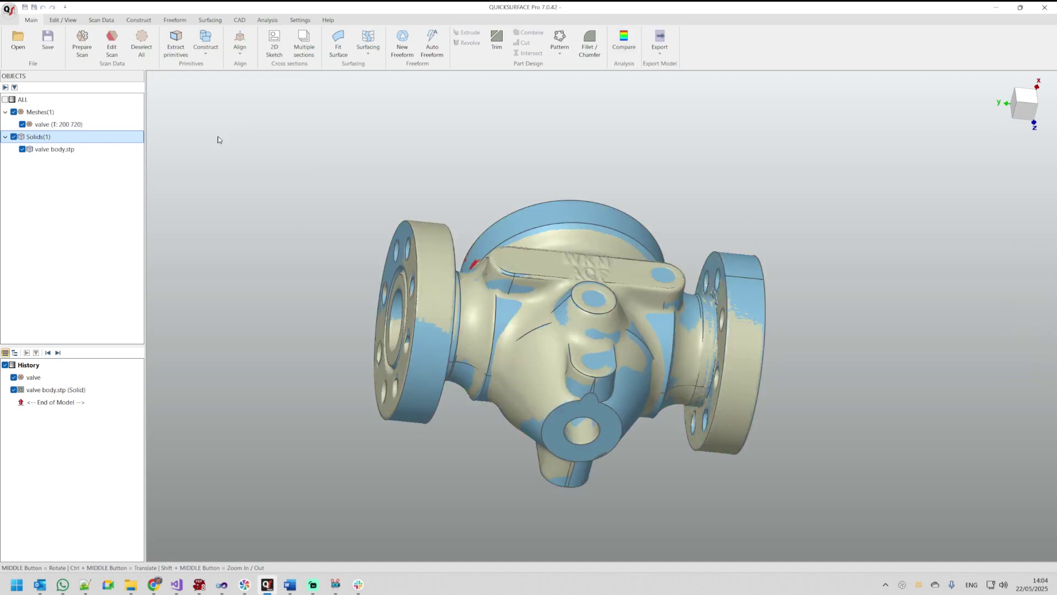
click(14, 137)
scroll(606, 472, up, 3)
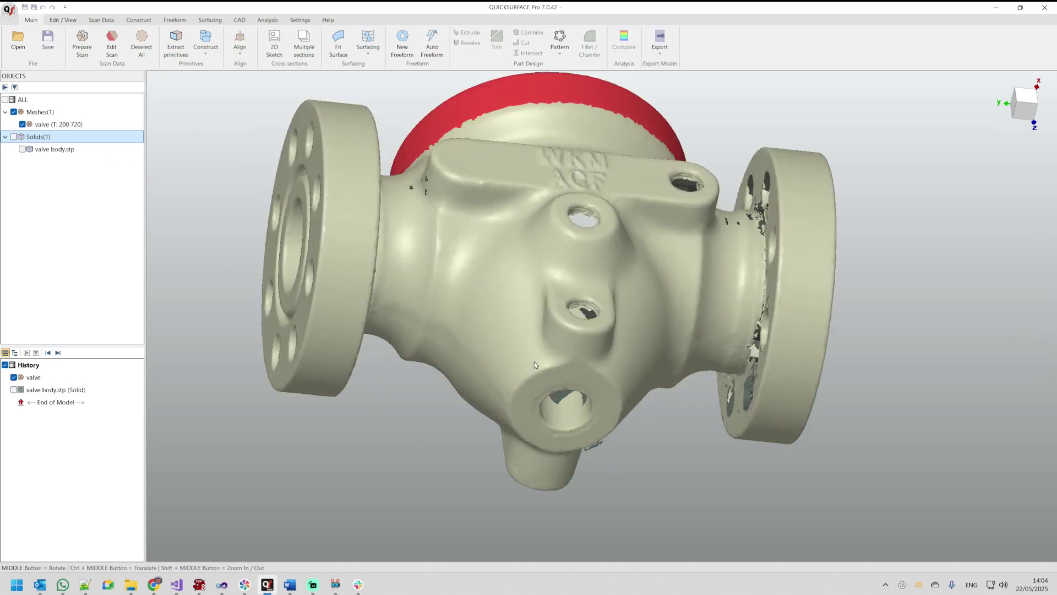
Step: Smart-select the lower boss ring, left flange neck band and right flange rim on the scan mesh
click(112, 44)
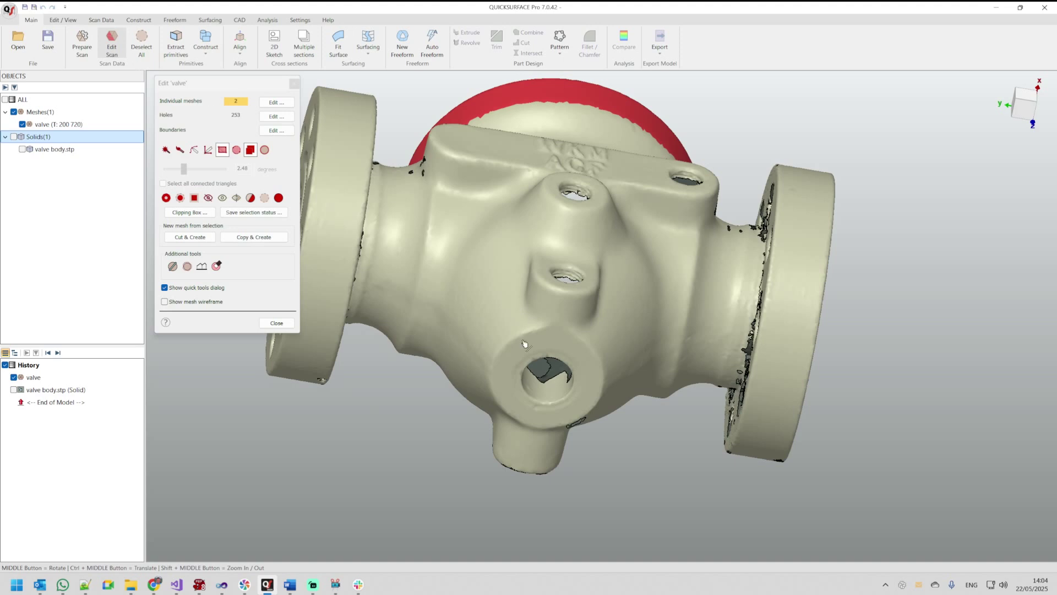
click(166, 149)
click(587, 365)
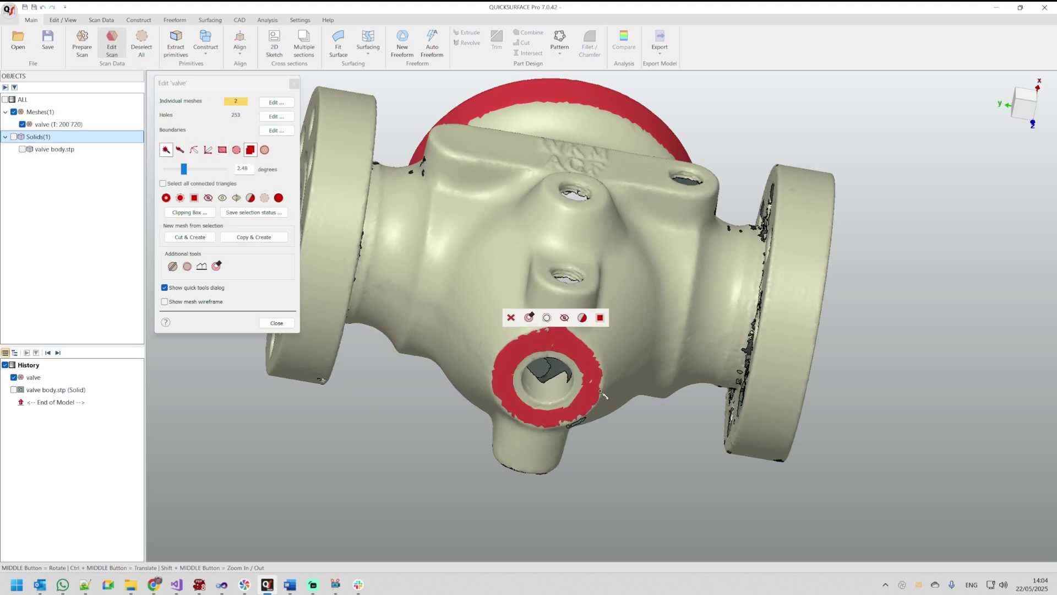
middle_drag(557, 398, 413, 283)
click(413, 283)
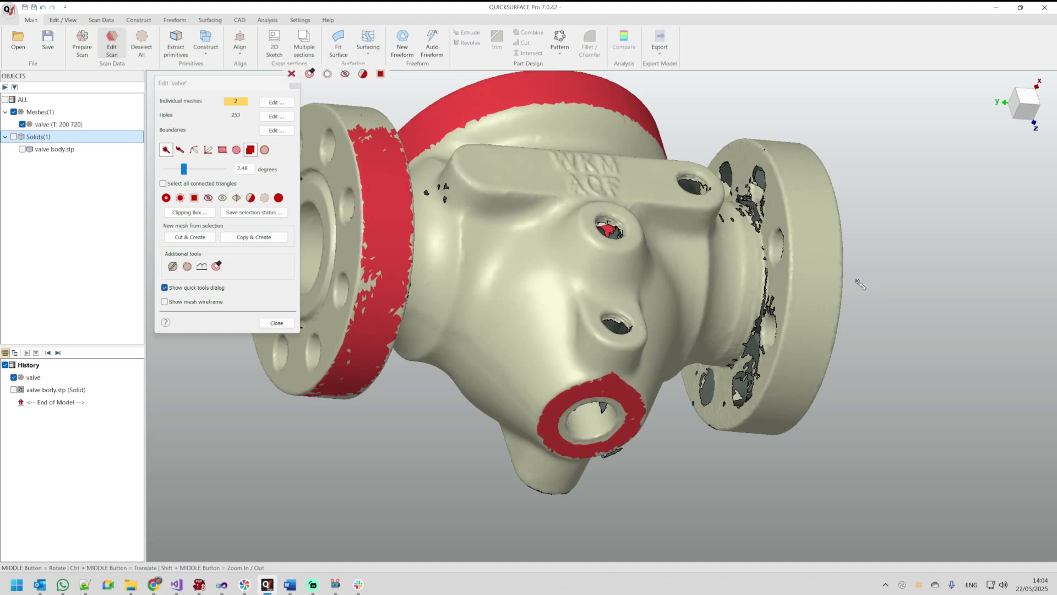
click(819, 294)
middle_drag(676, 282, 633, 275)
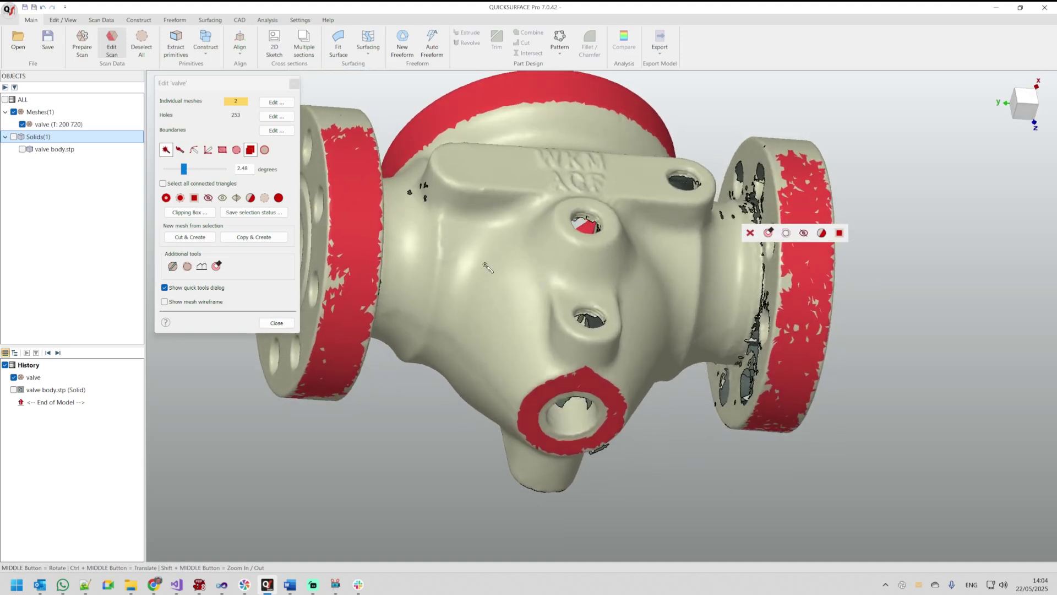
click(277, 322)
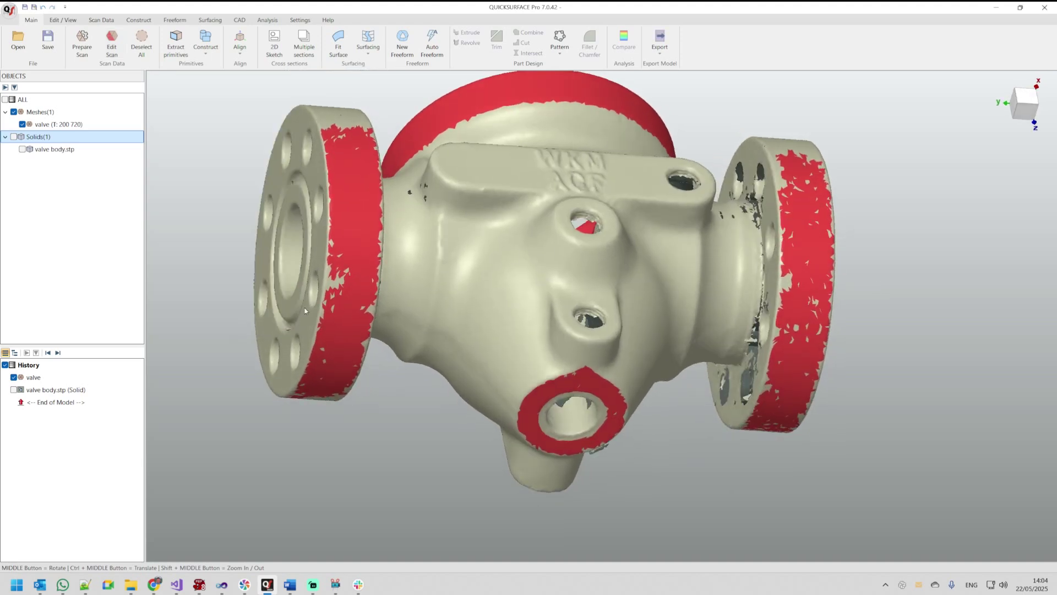
Step: Show the CAD solid, fine-align the scan to it on the selected regions, and start the comparison
click(14, 137)
click(249, 51)
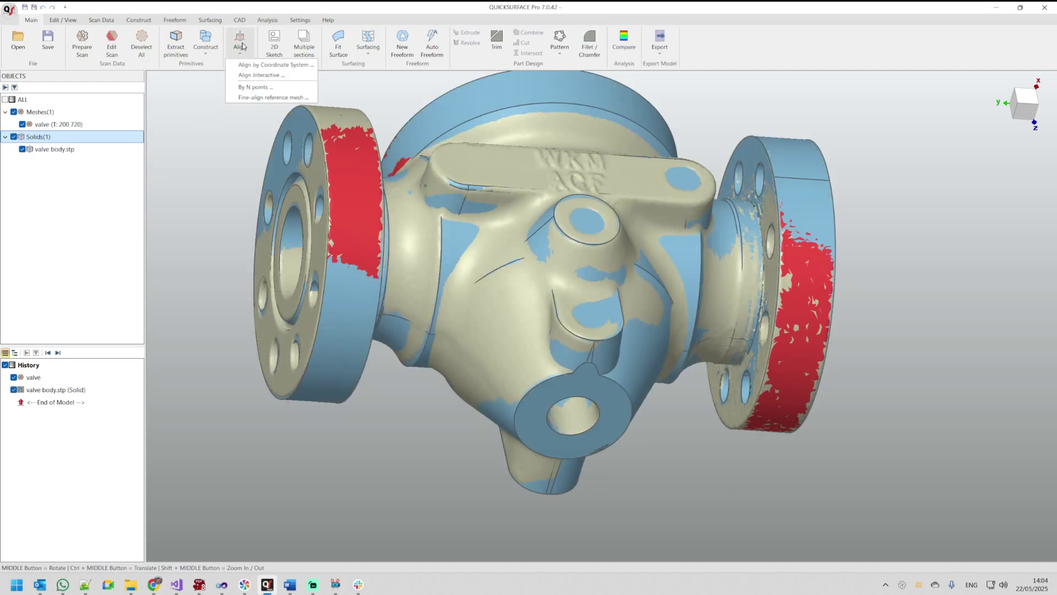
click(245, 89)
click(542, 306)
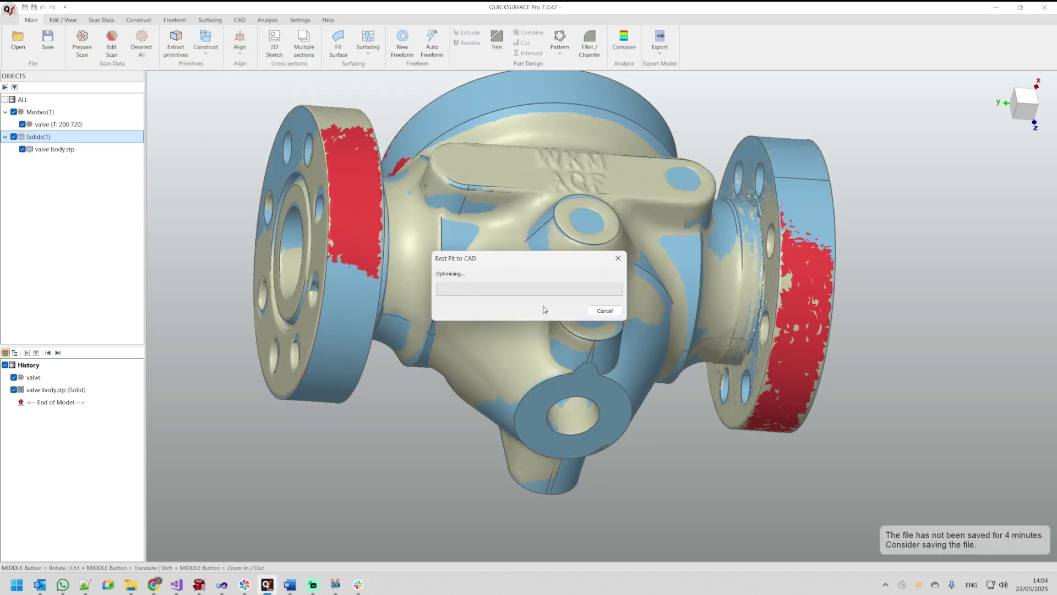
click(623, 39)
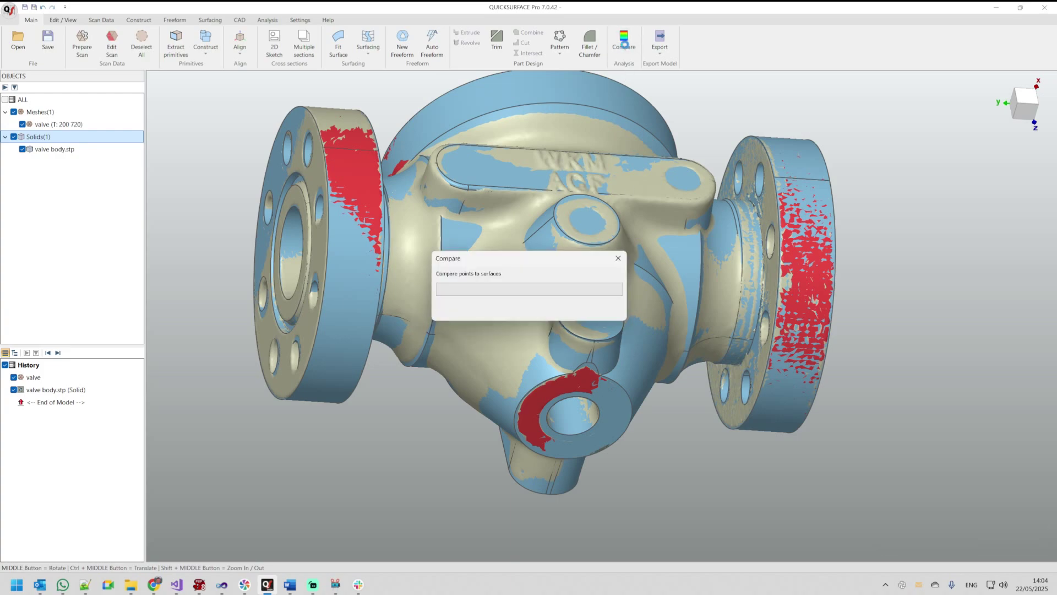
Step: Orbit and zoom the valve's deviation colour map, ending on the right flange
mouse_move(616, 375)
middle_down()
mouse_move(562, 267)
mouse_move(711, 454)
mouse_move(821, 455)
middle_up()
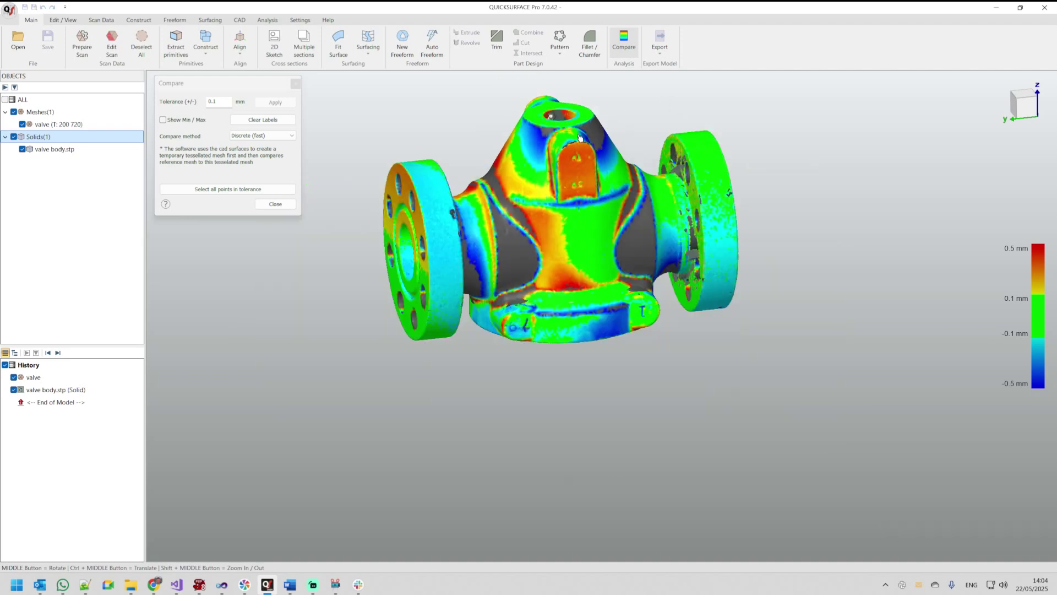
scroll(578, 99, up, 3)
scroll(562, 165, down, 4)
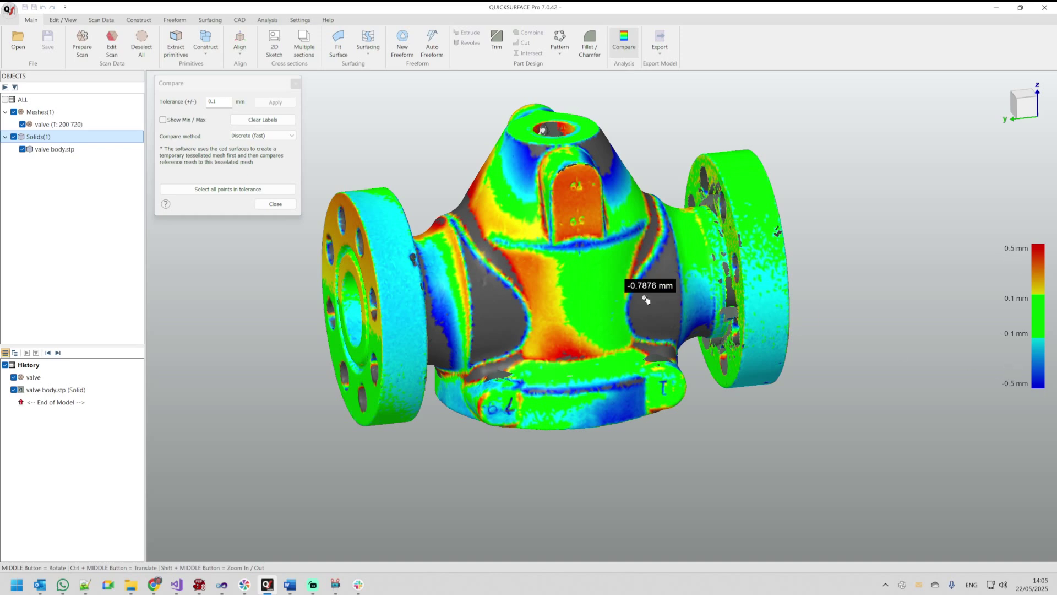
scroll(486, 304, up, 3)
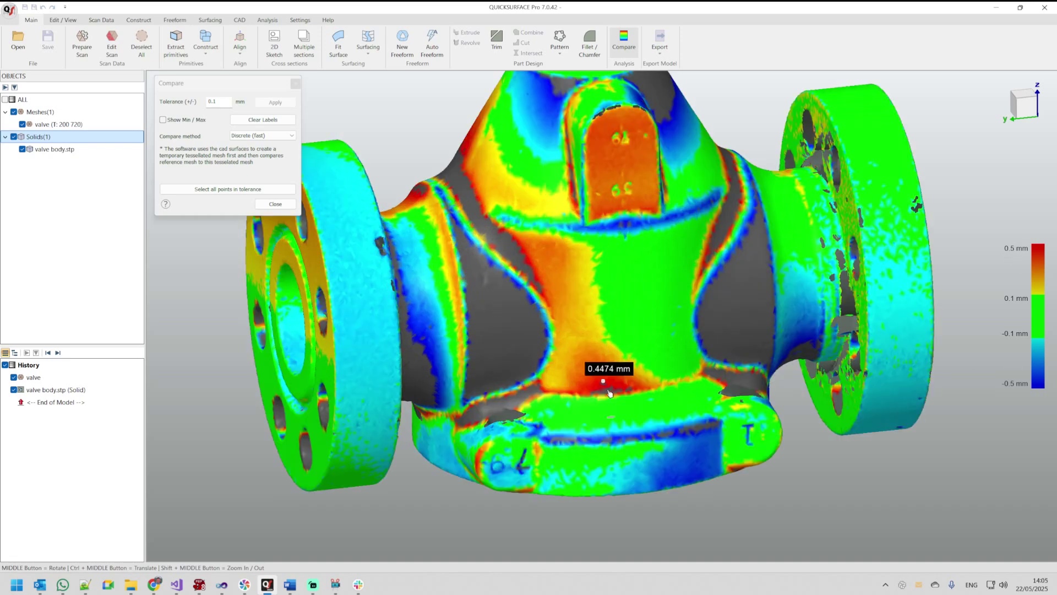
middle_drag(539, 371, 688, 358)
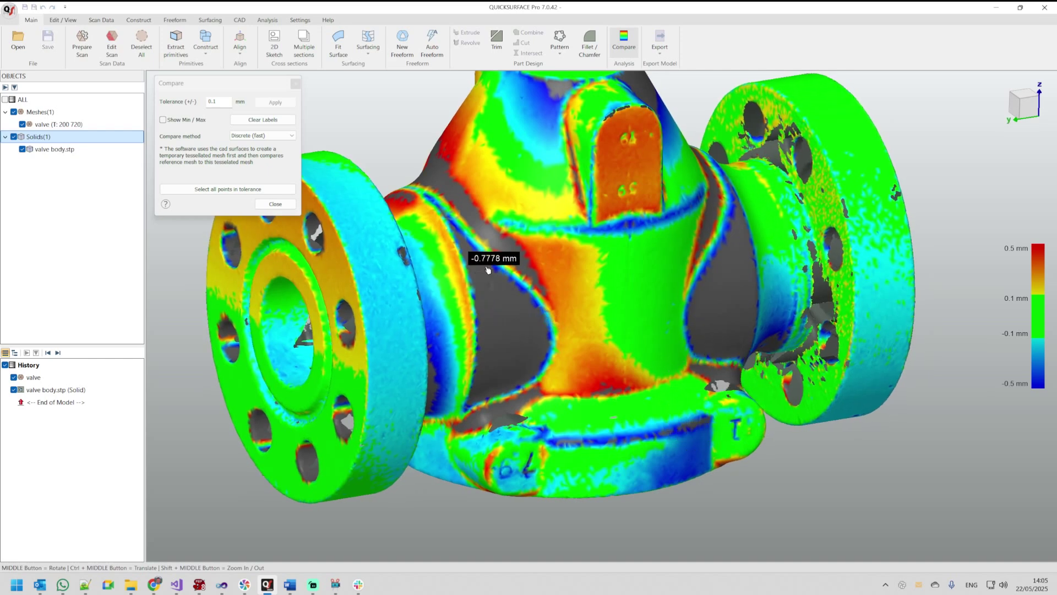
Step: Pin trial deviation labels (-0.8912, -0.7468, 0.2647 mm), then clear all labels
click(507, 319)
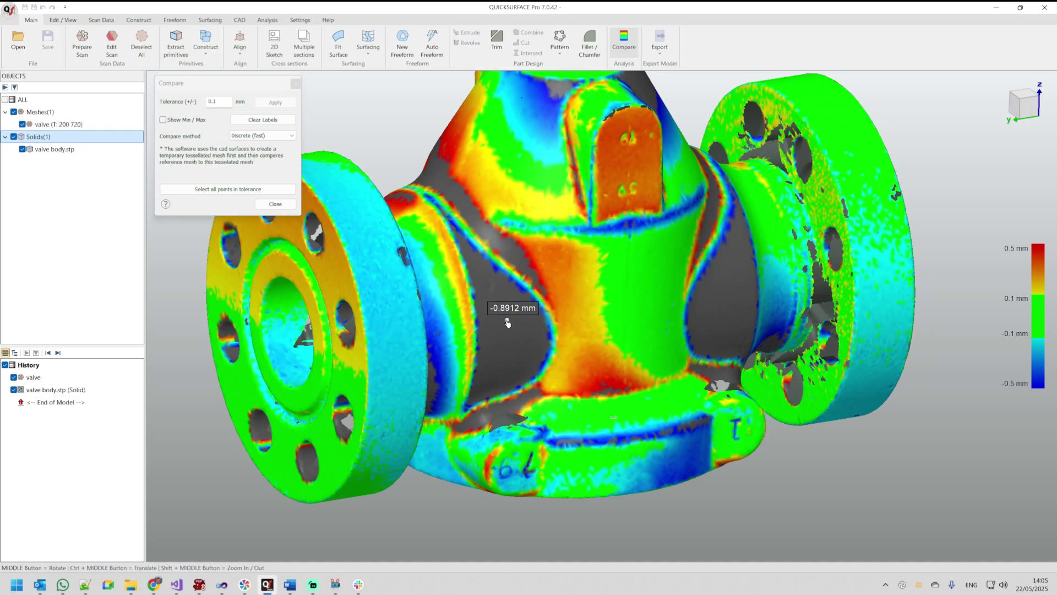
click(725, 290)
scroll(707, 424, down, 2)
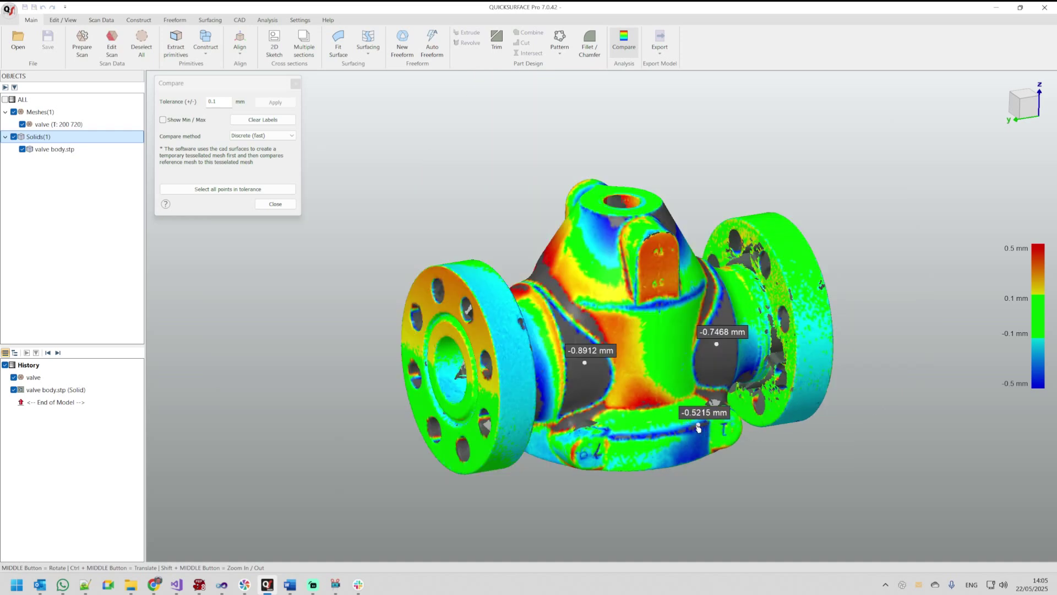
click(452, 285)
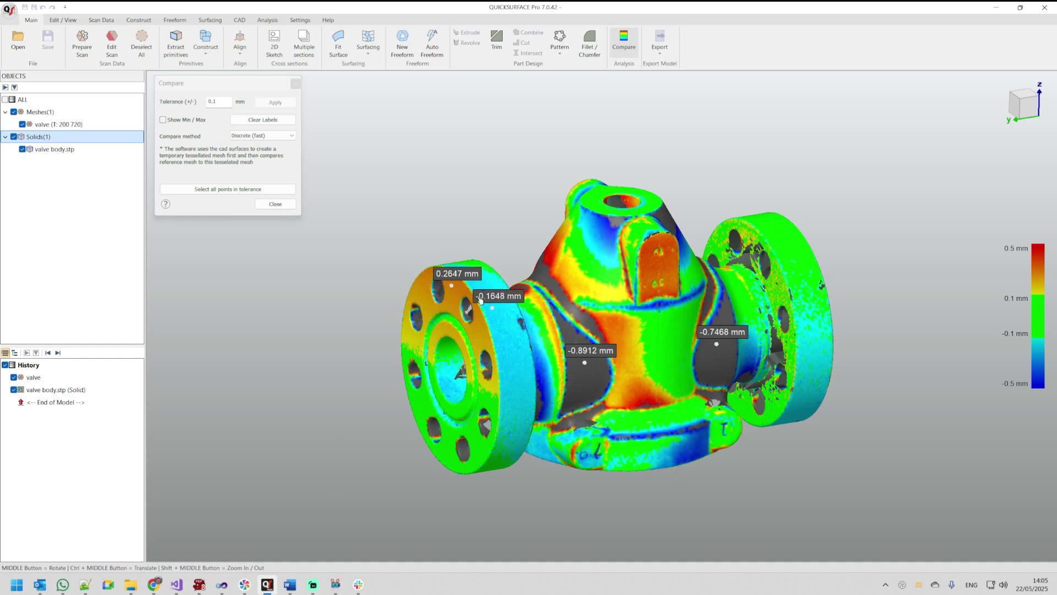
click(261, 123)
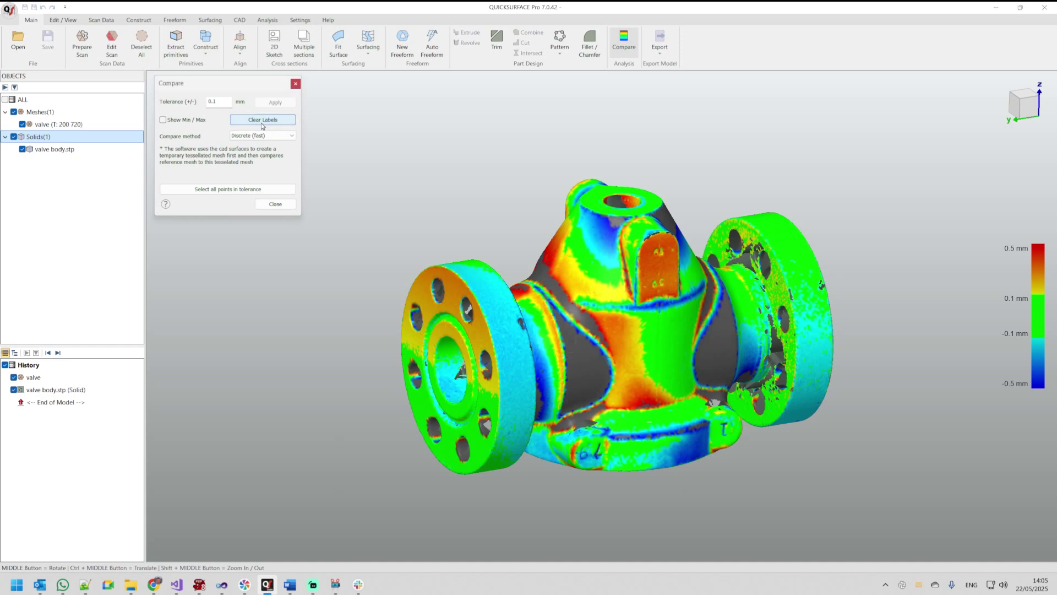
Step: Pin a 0.2478 mm label on the flange and a 0.4036 mm label on the body
middle_drag(455, 294, 455, 299)
click(456, 298)
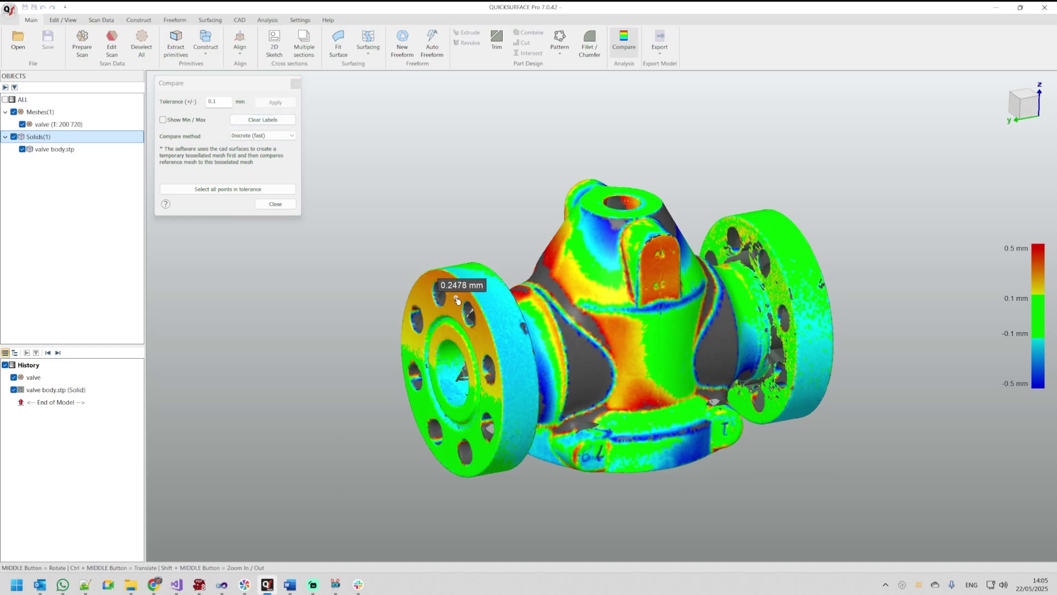
click(457, 299)
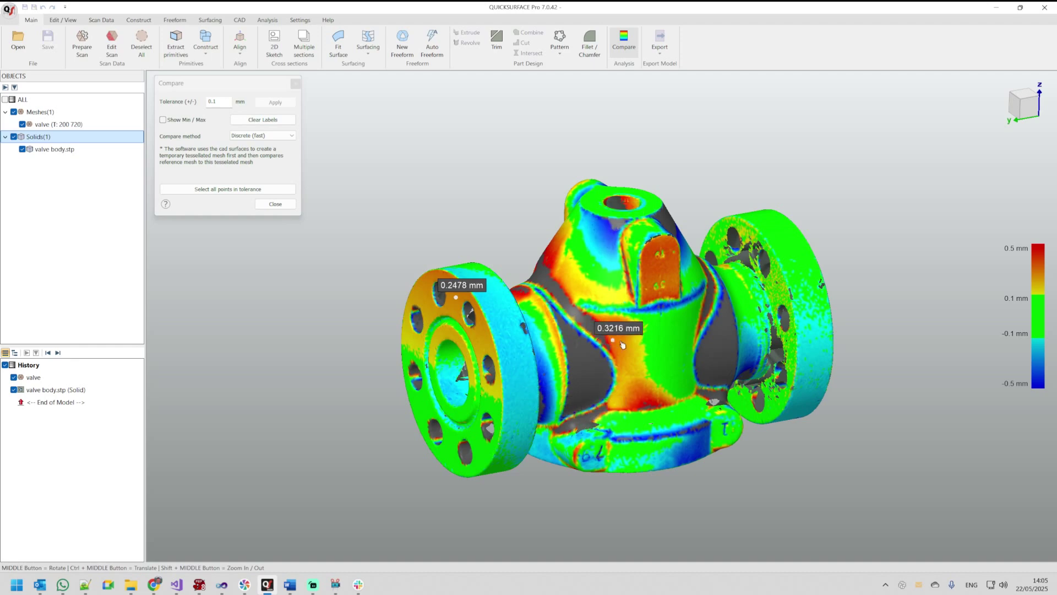
click(644, 396)
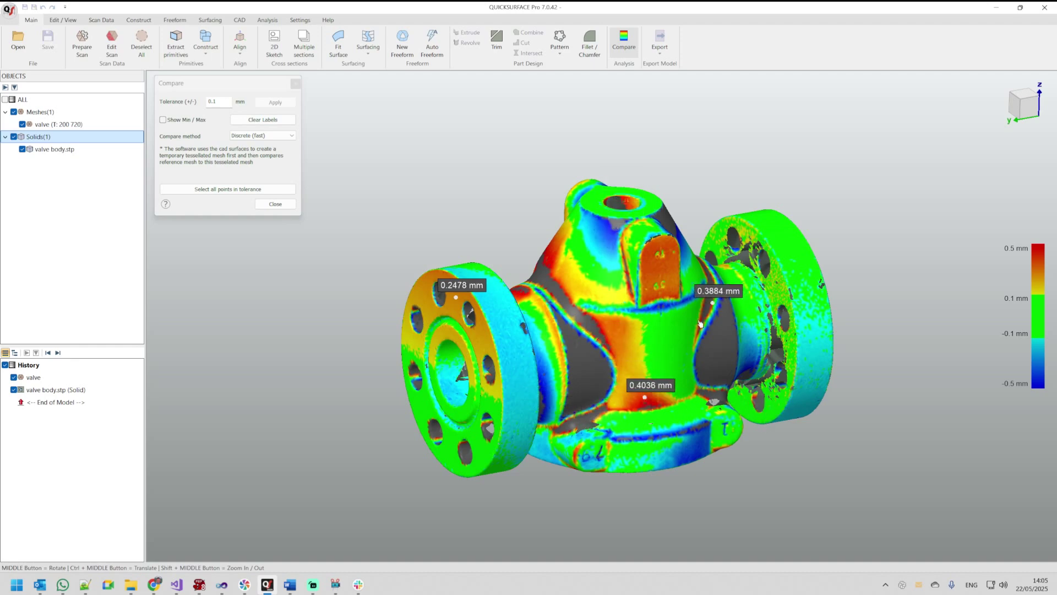
middle_drag(700, 324, 466, 344)
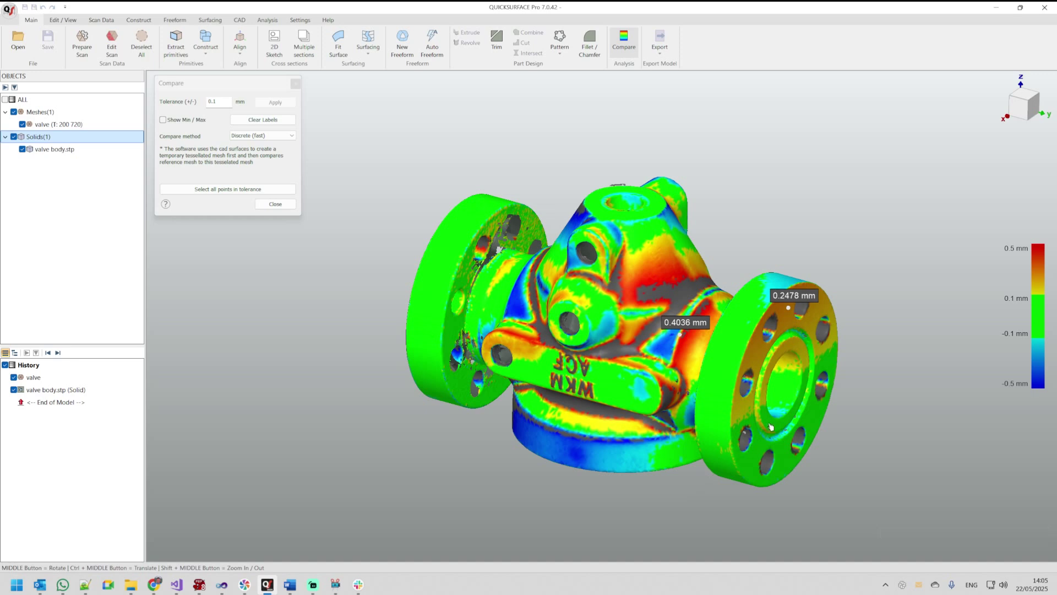
scroll(770, 422, up, 3)
Step: Add a right-flange label, orient the valve, snapshot the colour map, and bring Word forward
click(693, 369)
middle_drag(693, 370, 810, 353)
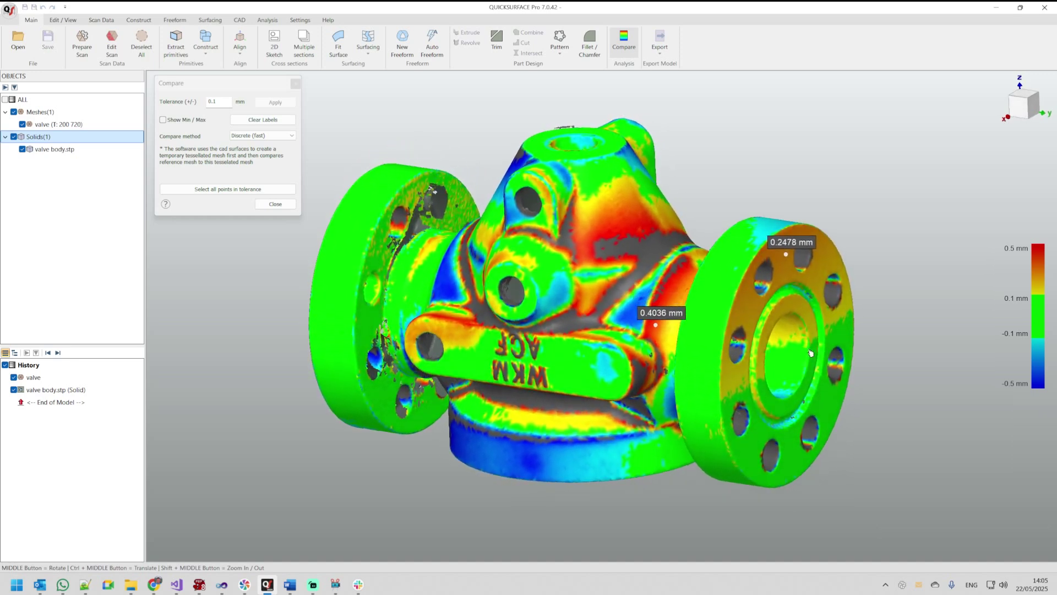
click(261, 22)
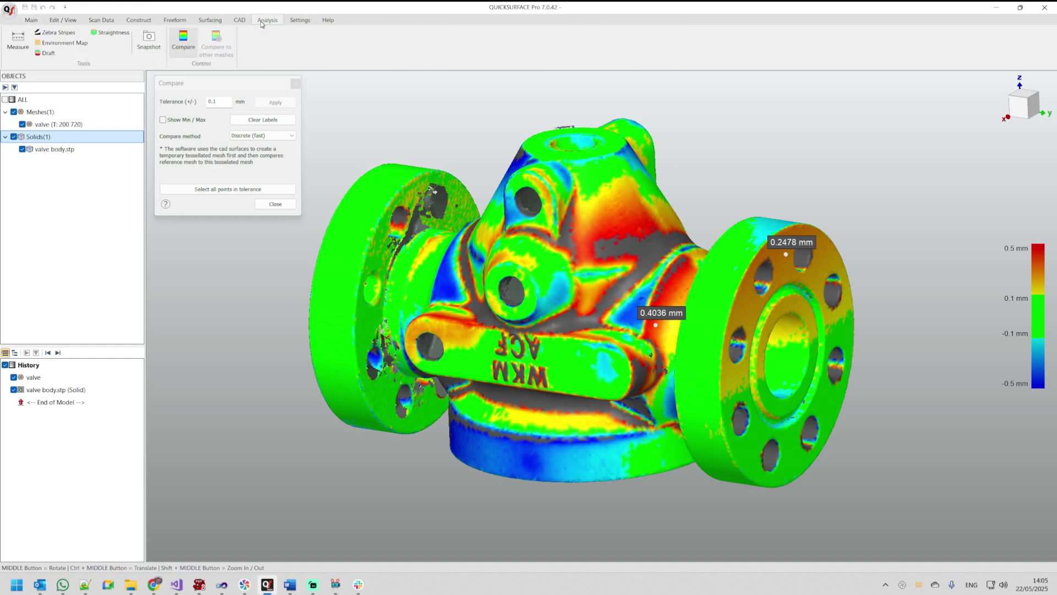
click(153, 44)
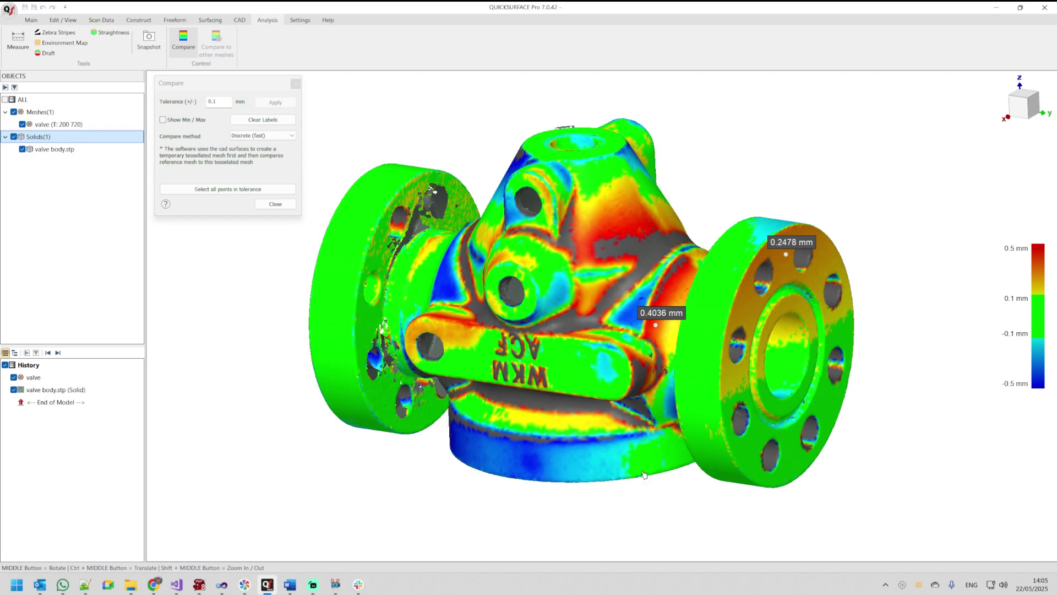
click(290, 584)
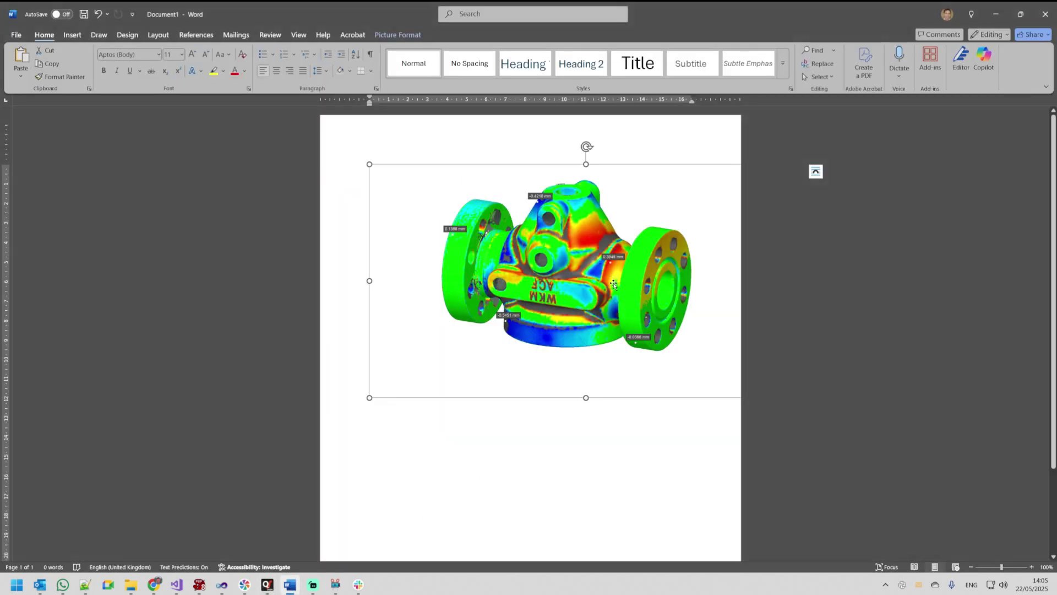
Step: Replace the old picture with the pasted snapshot and type 'Report' on the line below
key(ctrl+z)
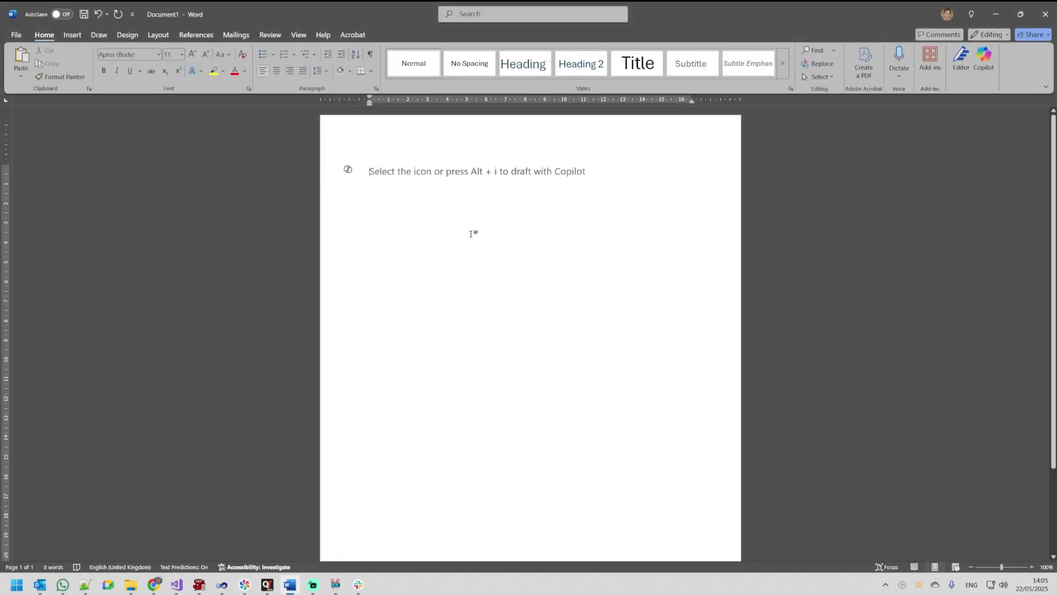
key(ctrl+v)
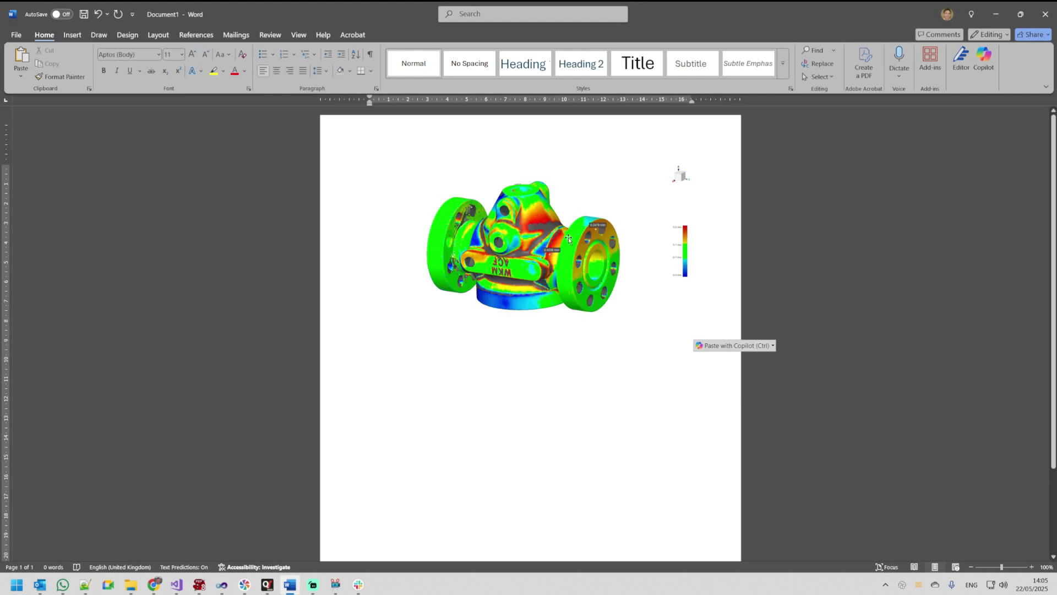
key(Return)
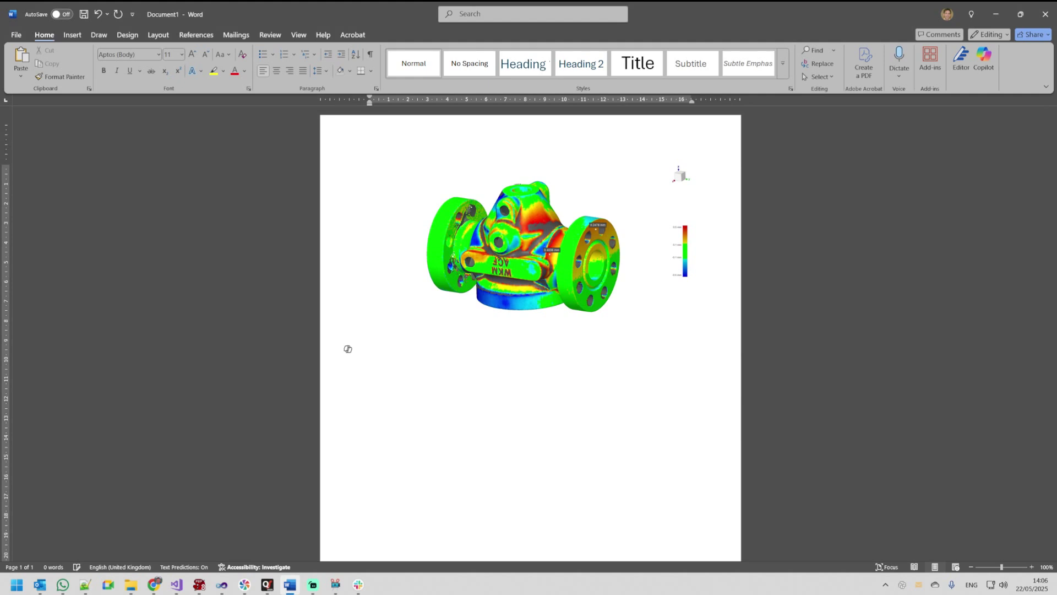
text(Th)
key(BackSpace)
key(BackSpace)
text(Report)
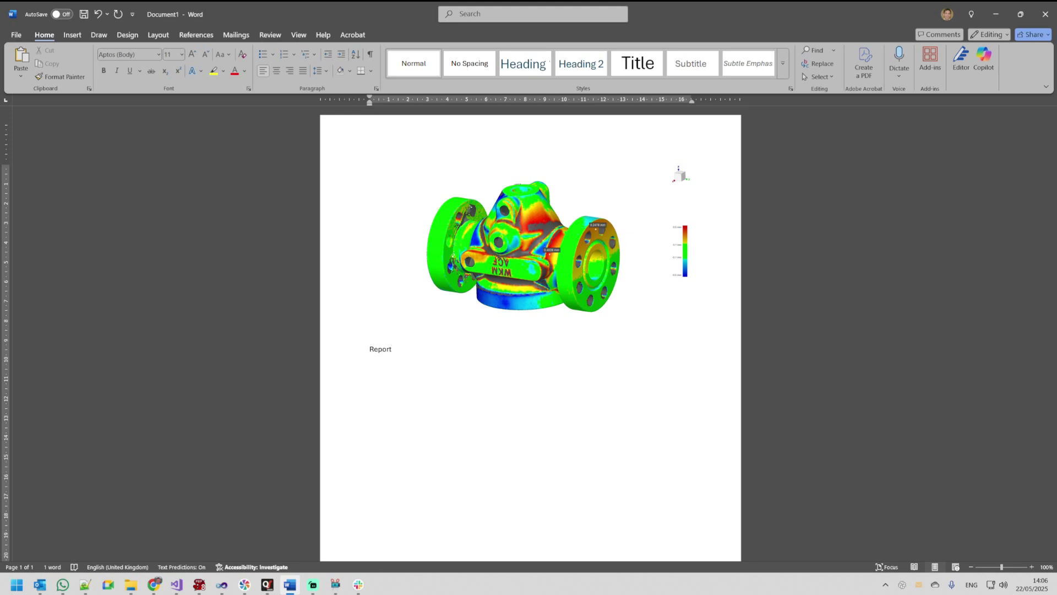
Step: Return to QuickSurface and rotate the valve to show its opposite side
click(267, 584)
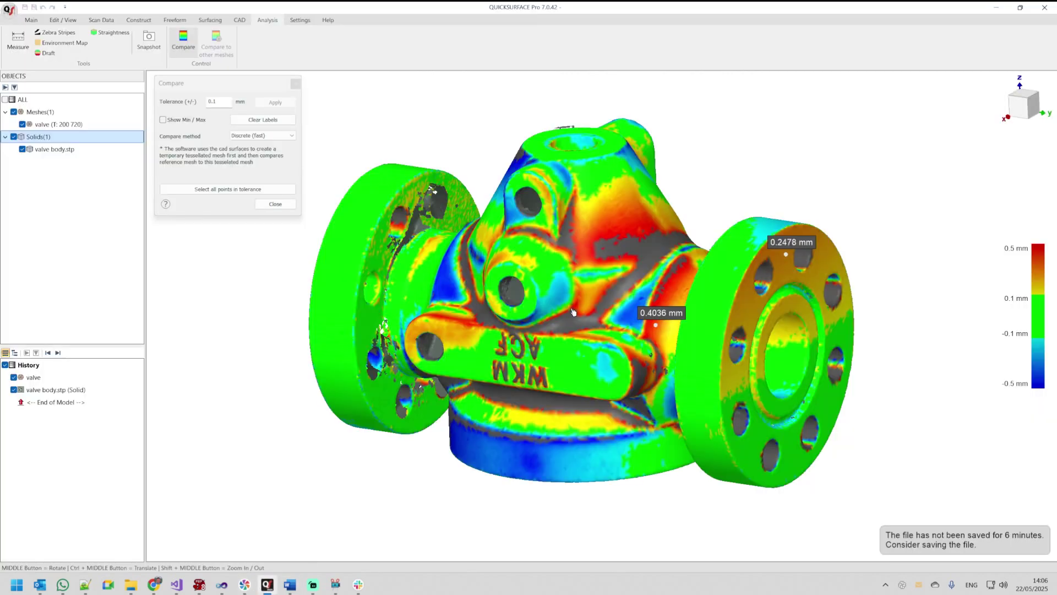
mouse_move(567, 405)
middle_down()
mouse_move(839, 373)
mouse_move(870, 401)
middle_up()
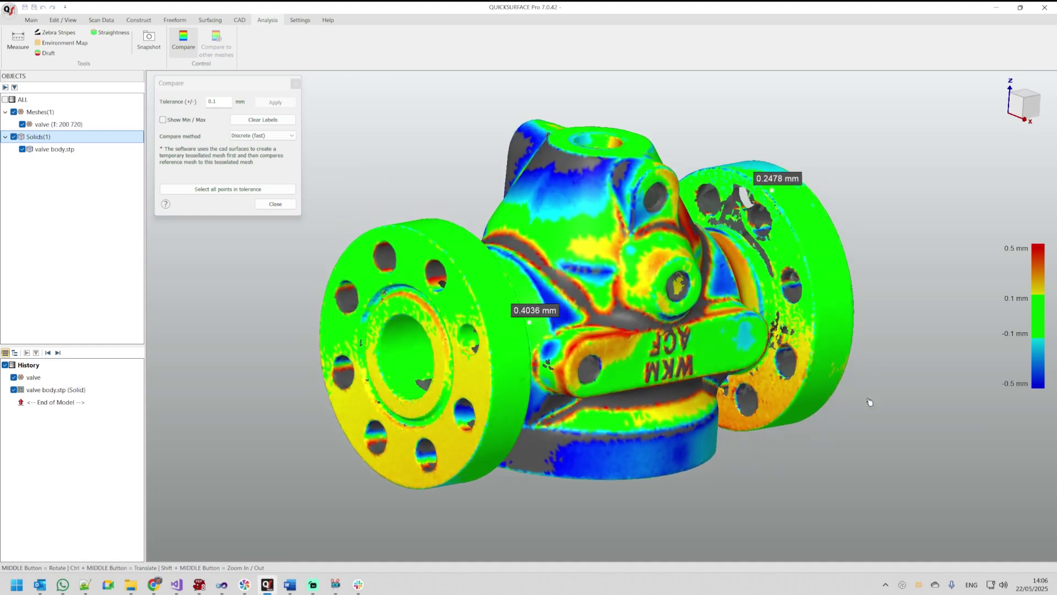